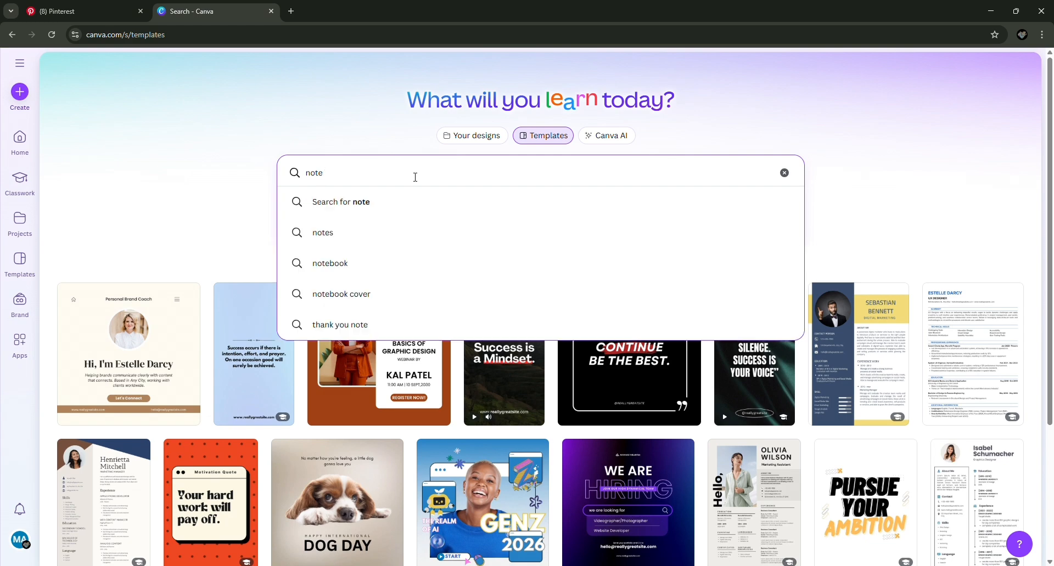
Search the templates for "notebook", look through the results for design ideas, and clear the search
type("book")
key("Return")
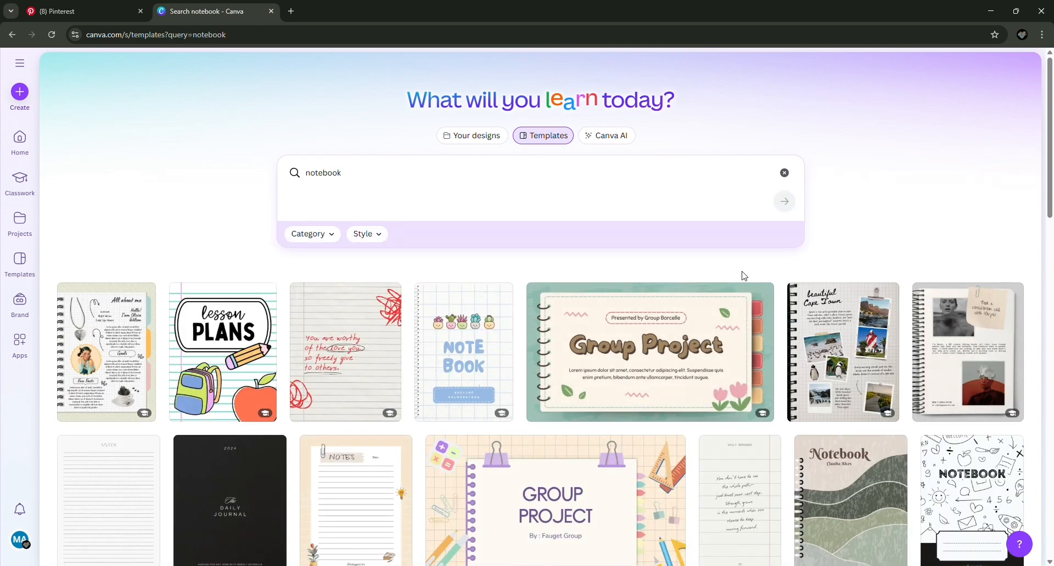
scroll(743, 275, "down", 5)
scroll(749, 301, "down", 5)
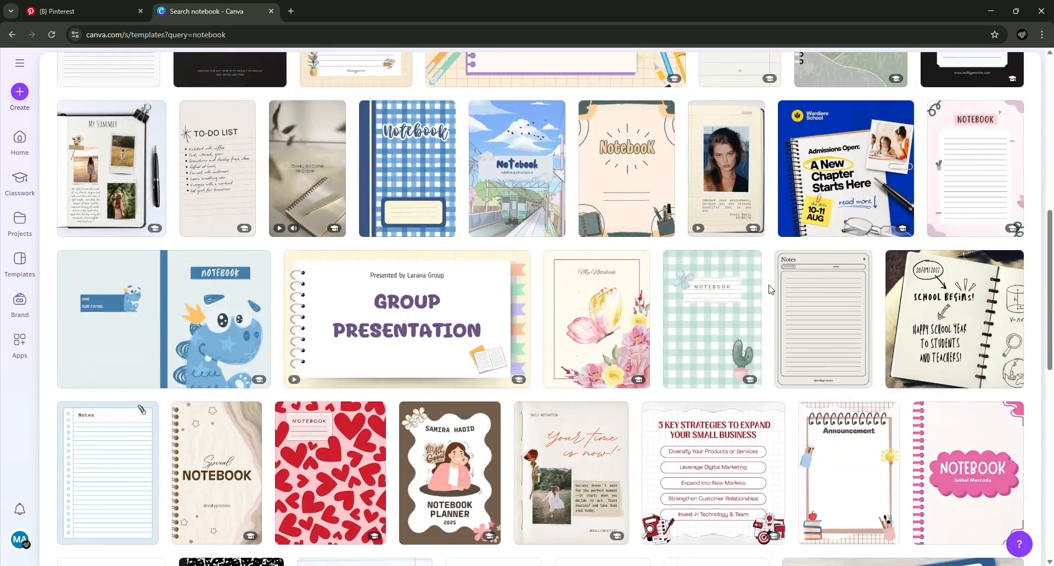
scroll(771, 290, "down", 6)
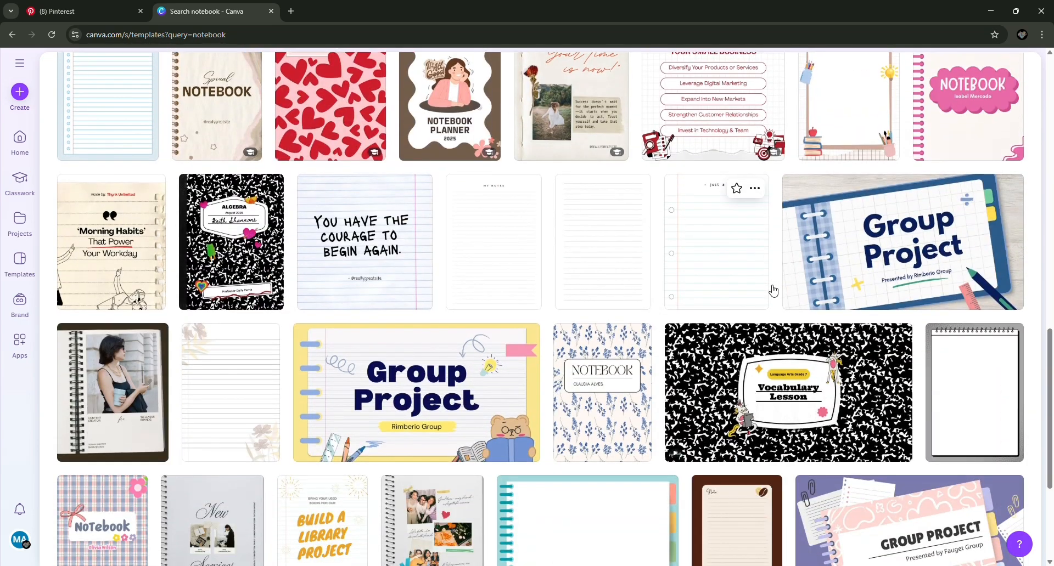
scroll(772, 291, "down", 8)
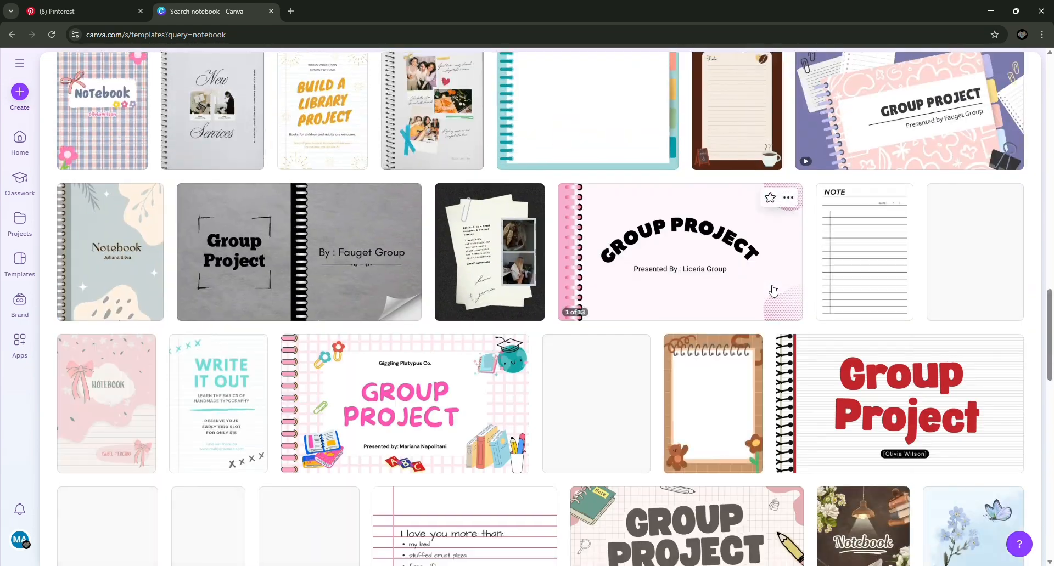
scroll(774, 290, "up", 6)
scroll(773, 290, "up", 15)
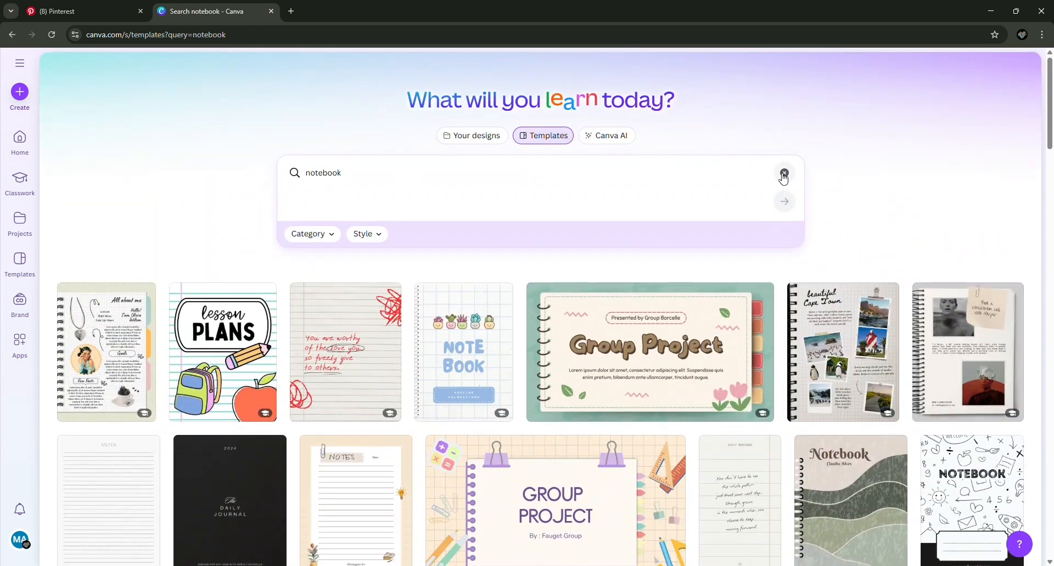
left_click(783, 174)
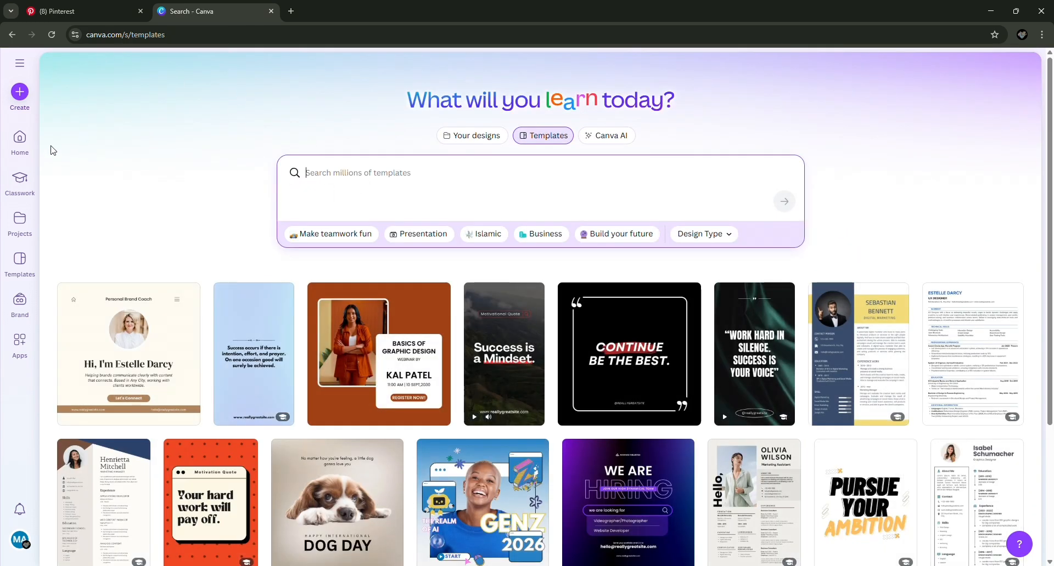
Create a new blank custom-size design 8.5 in wide and 11 in high, and collapse the template suggestions
left_click(20, 92)
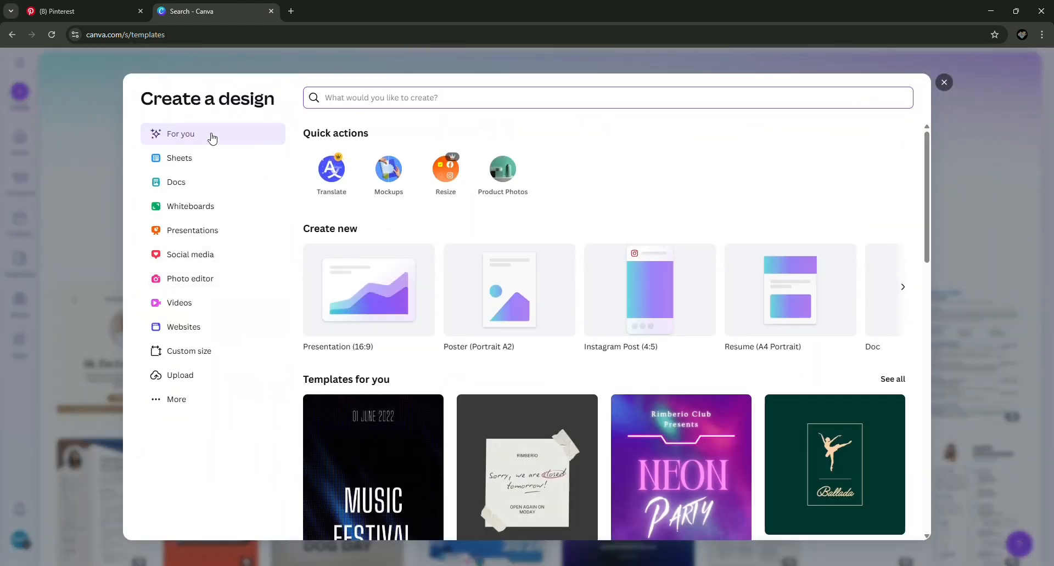
left_click(181, 352)
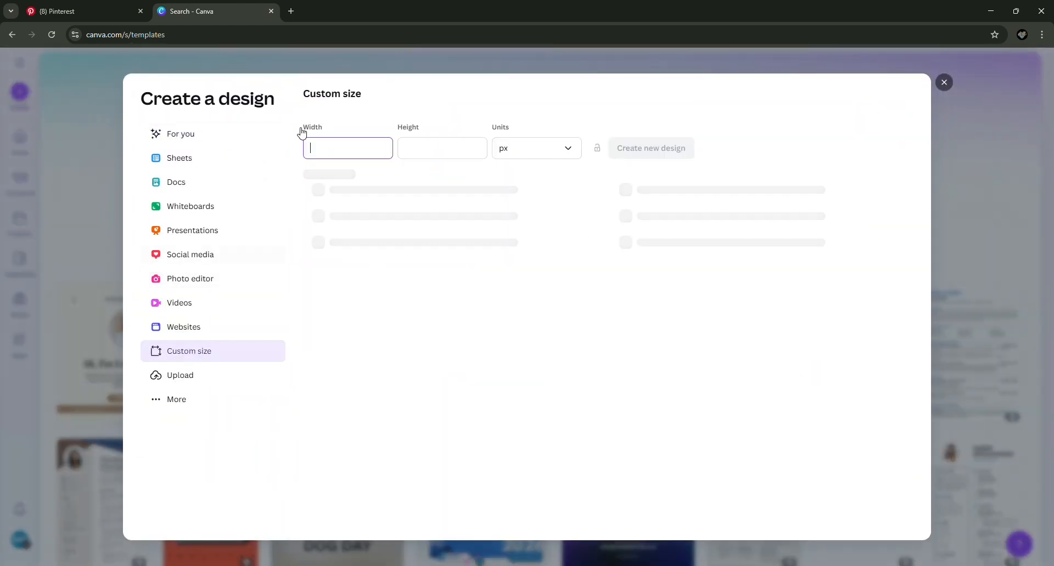
left_click(552, 153)
left_click(522, 202)
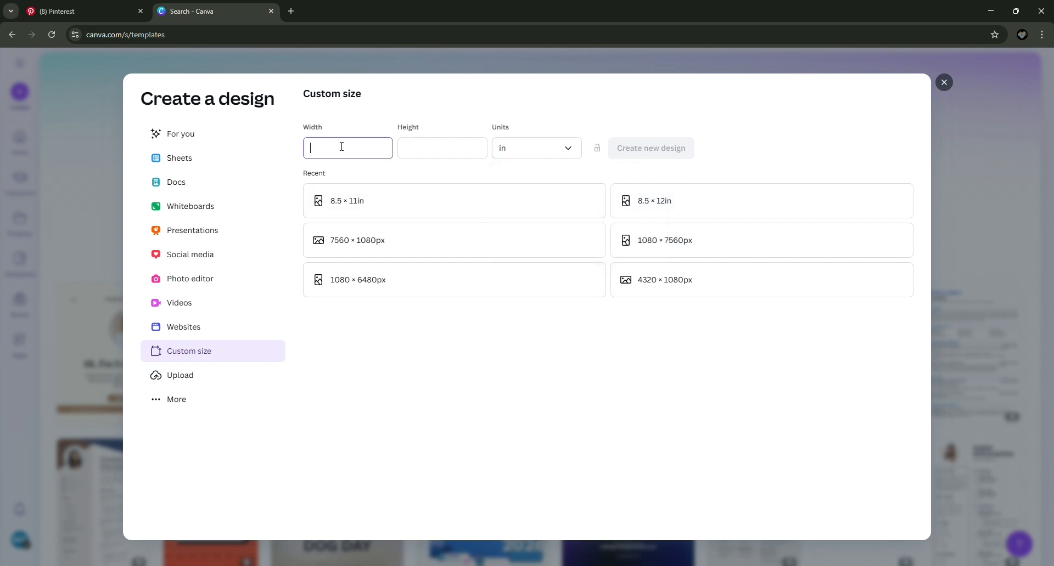
left_click(342, 147)
type("8.5")
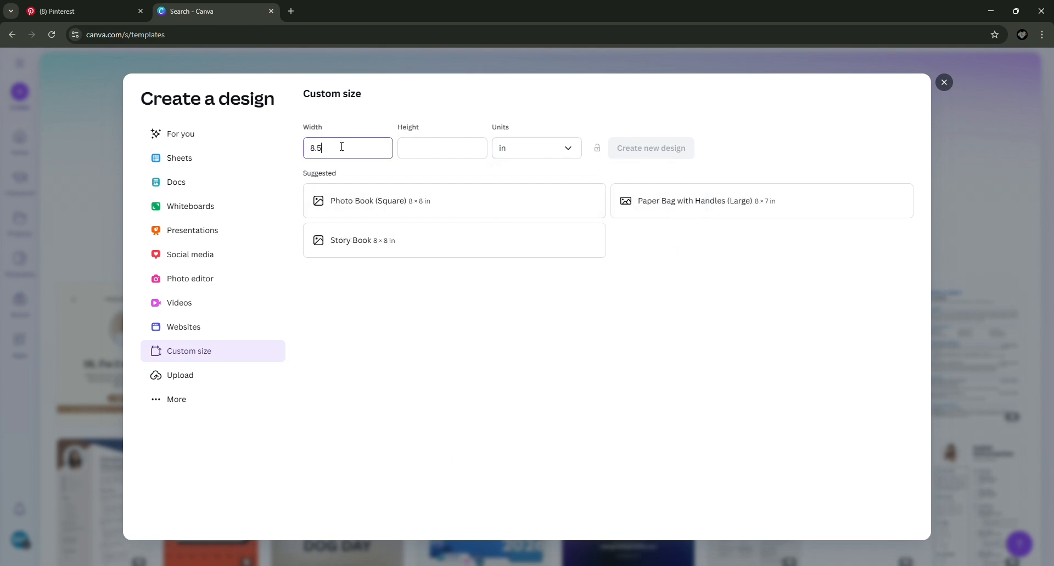
left_click(471, 150)
type("11")
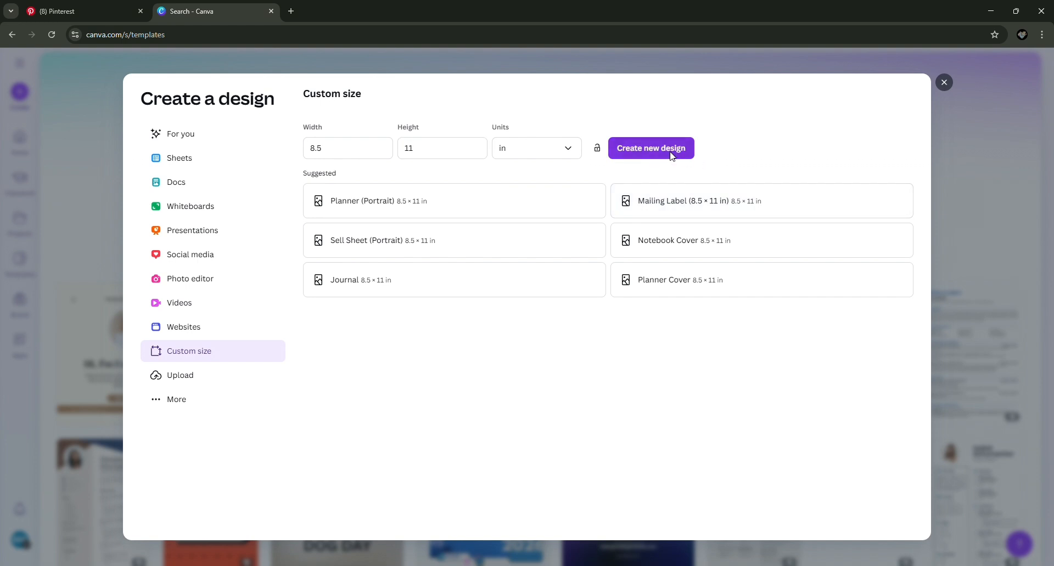
left_click(675, 153)
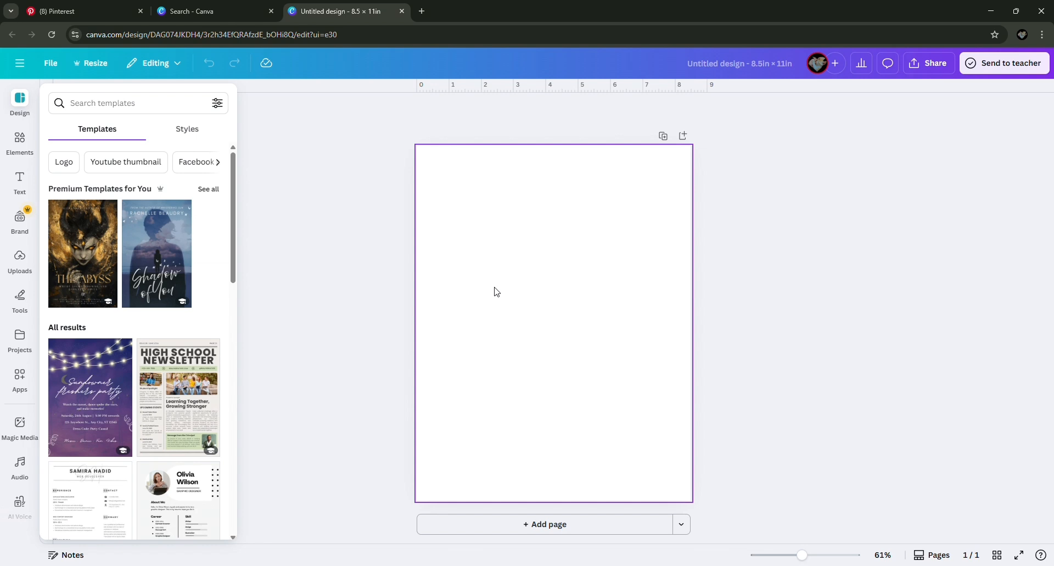
left_click(296, 328)
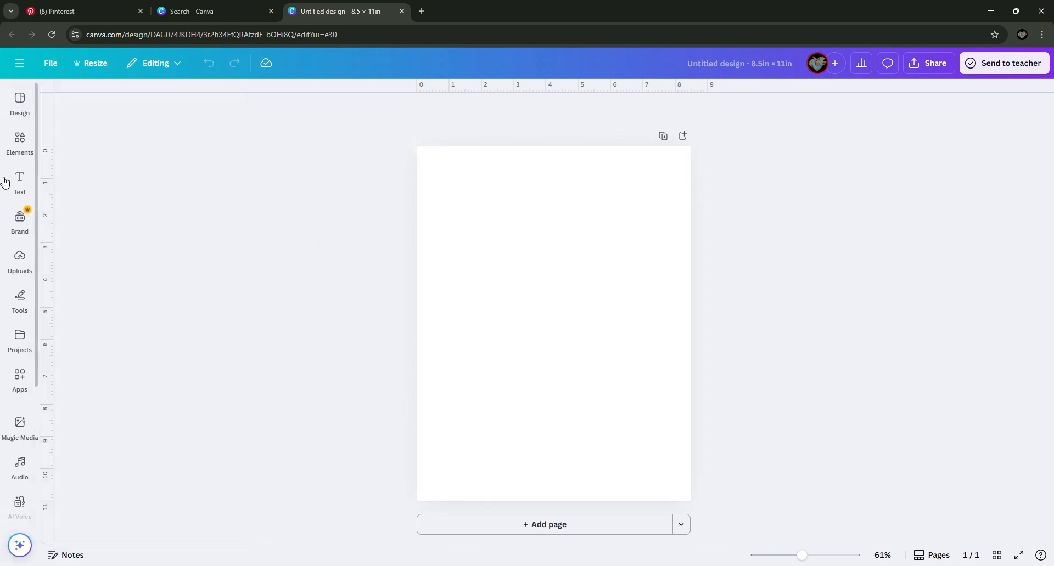
Search the elements for "watercolor flower background" and look through all the matching graphics
left_click(20, 143)
type("water")
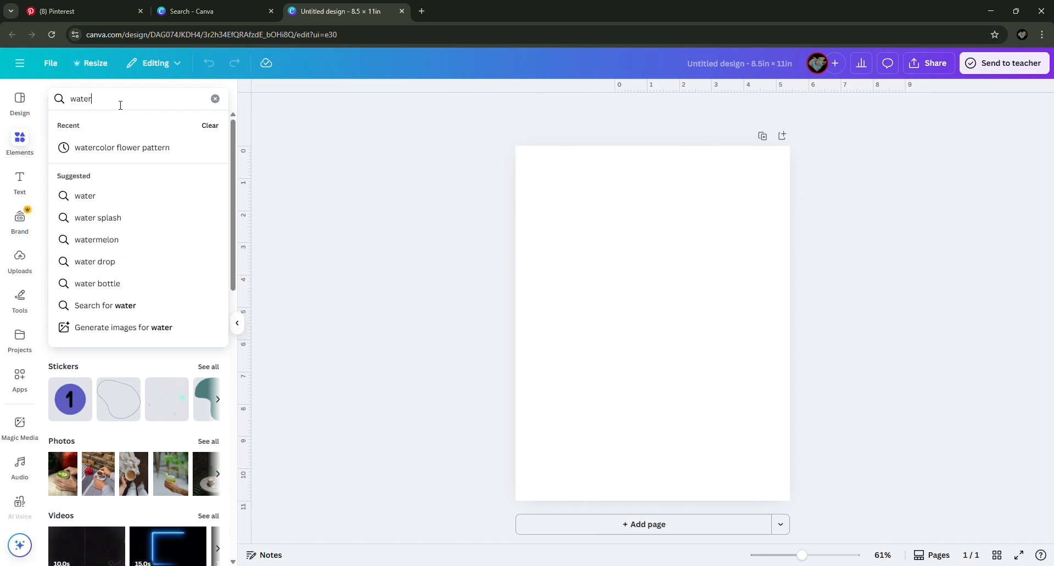
type("color purple")
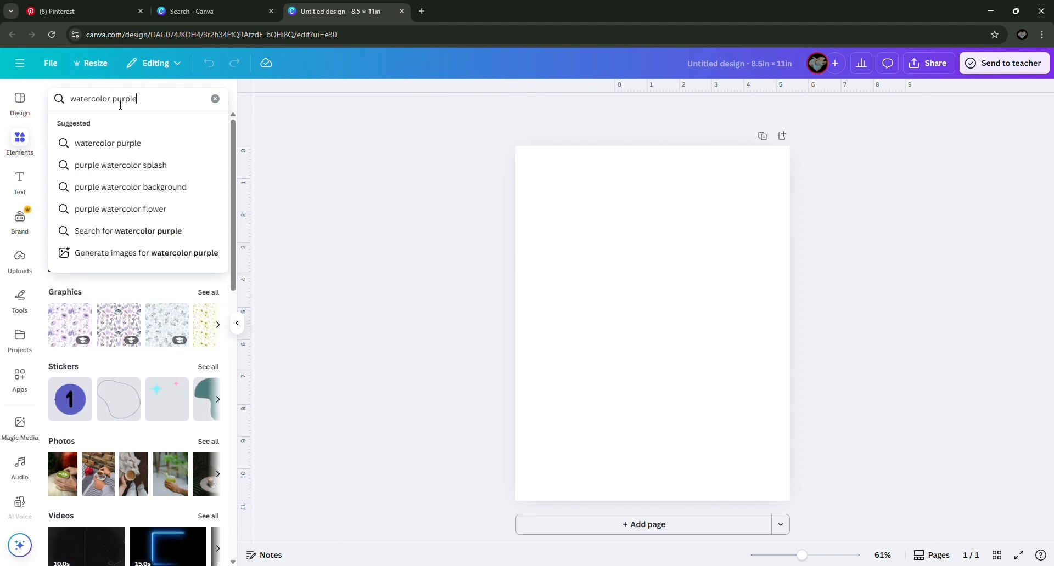
type(" f")
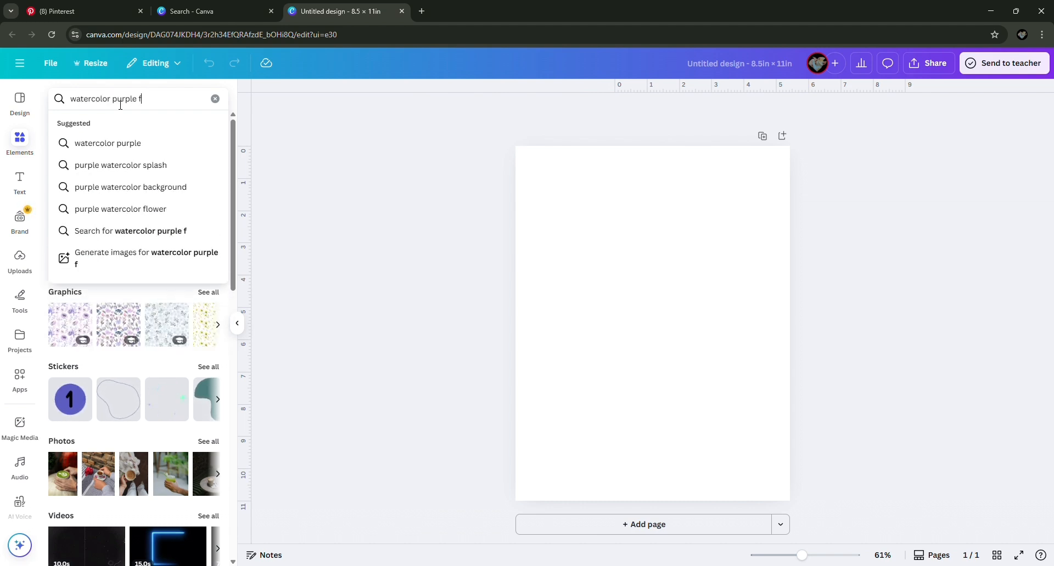
type("lower back")
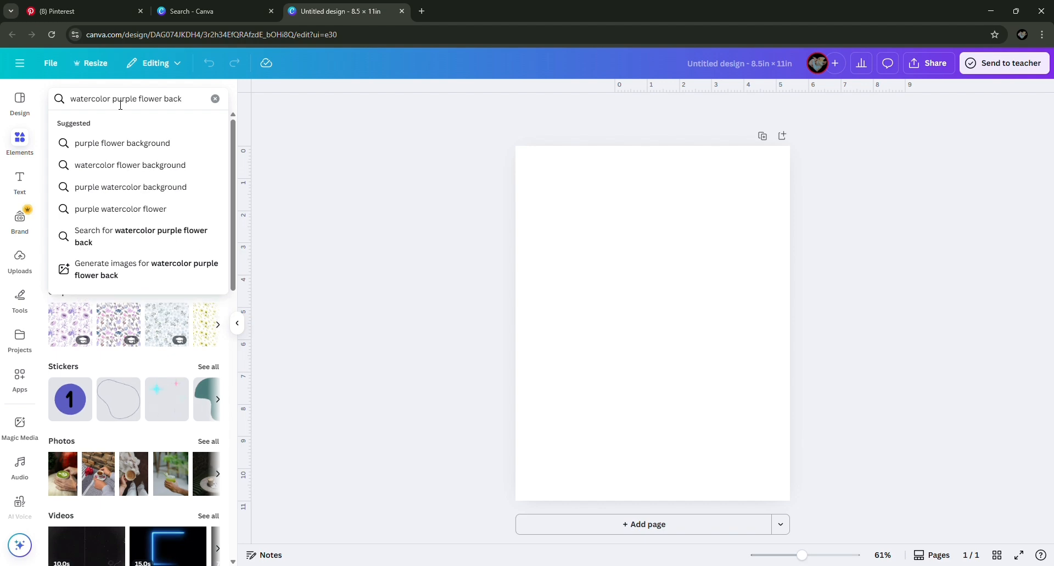
key("Down")
key("Down")
key("Return")
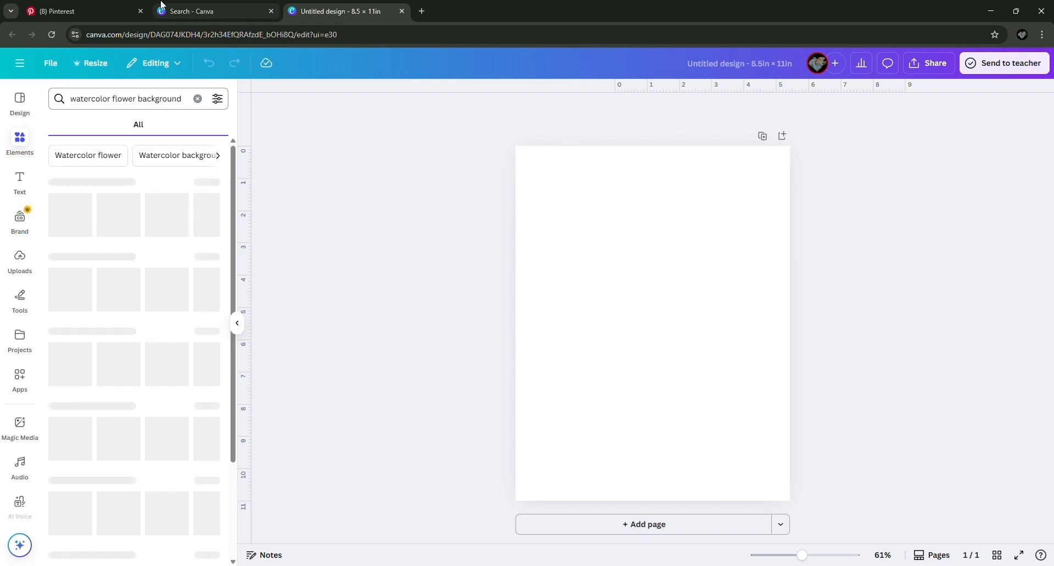
left_click(219, 182)
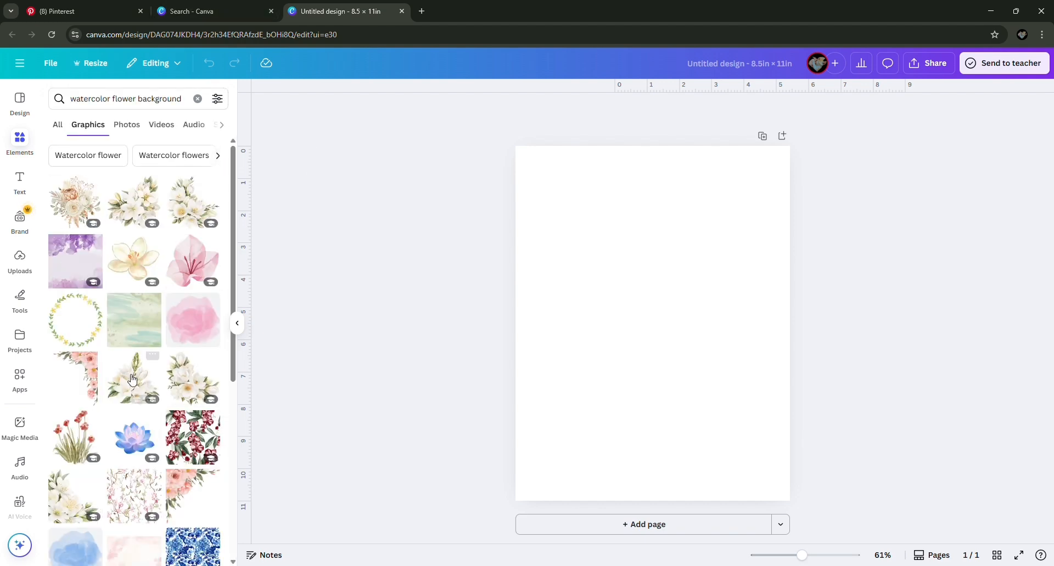
scroll(128, 264, "down", 10)
scroll(127, 264, "down", 3)
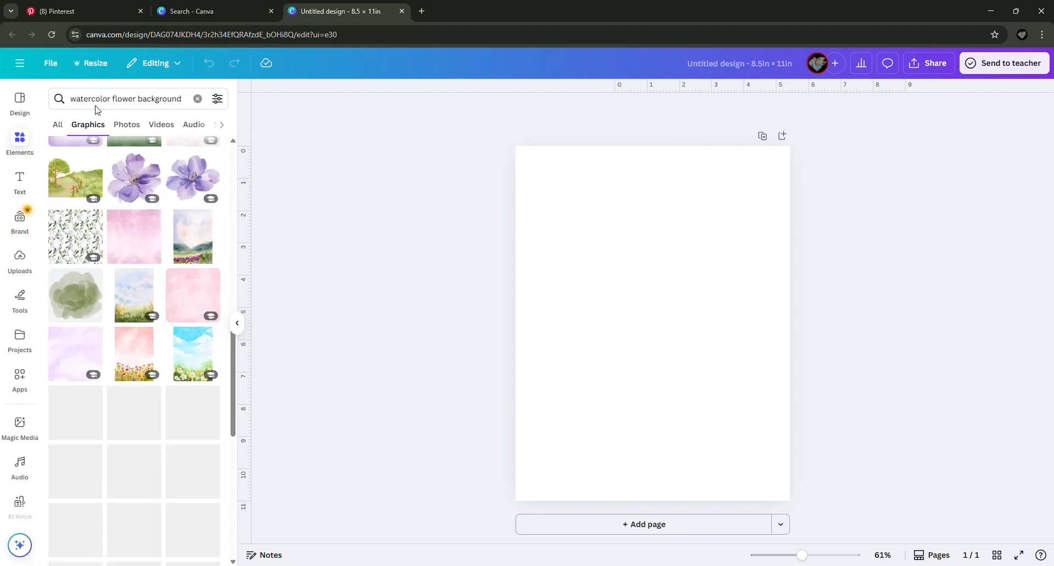
Refine the graphics search to "watercolor purple flower background" and look through the results for a repeating floral pattern
left_click(119, 104)
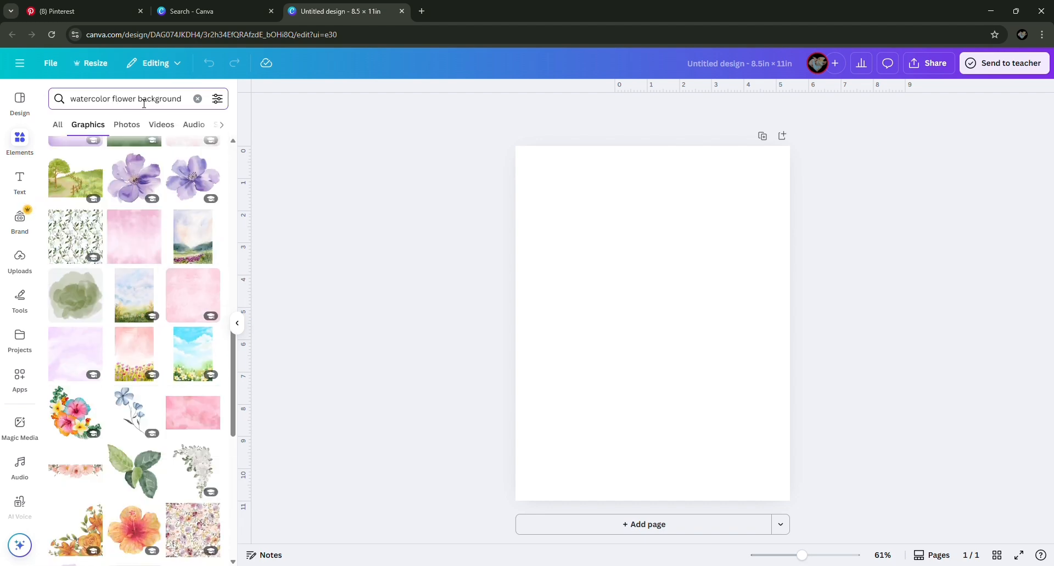
type("purple")
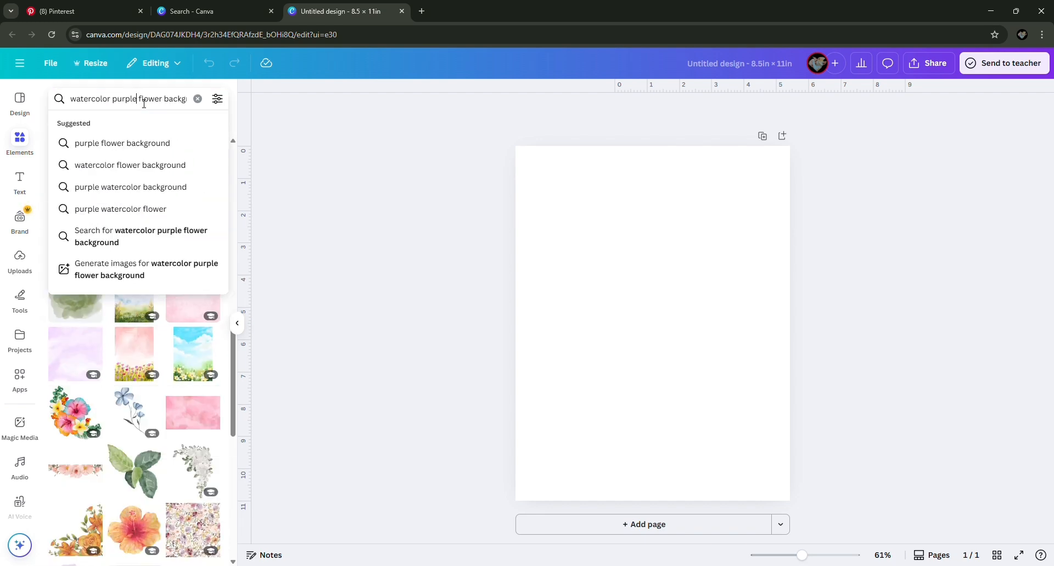
key("Return")
scroll(148, 268, "down", 3)
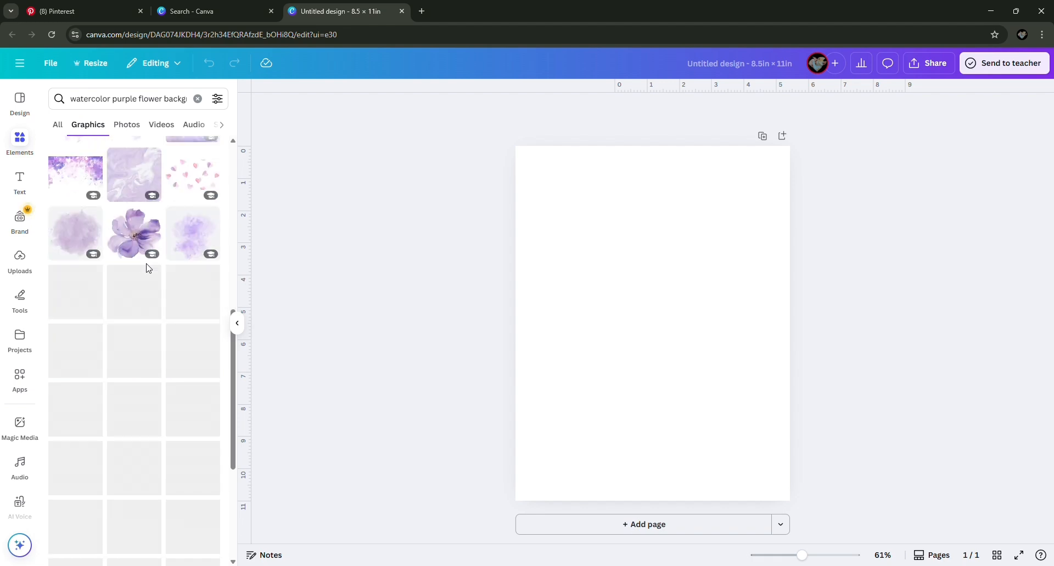
scroll(148, 268, "down", 10)
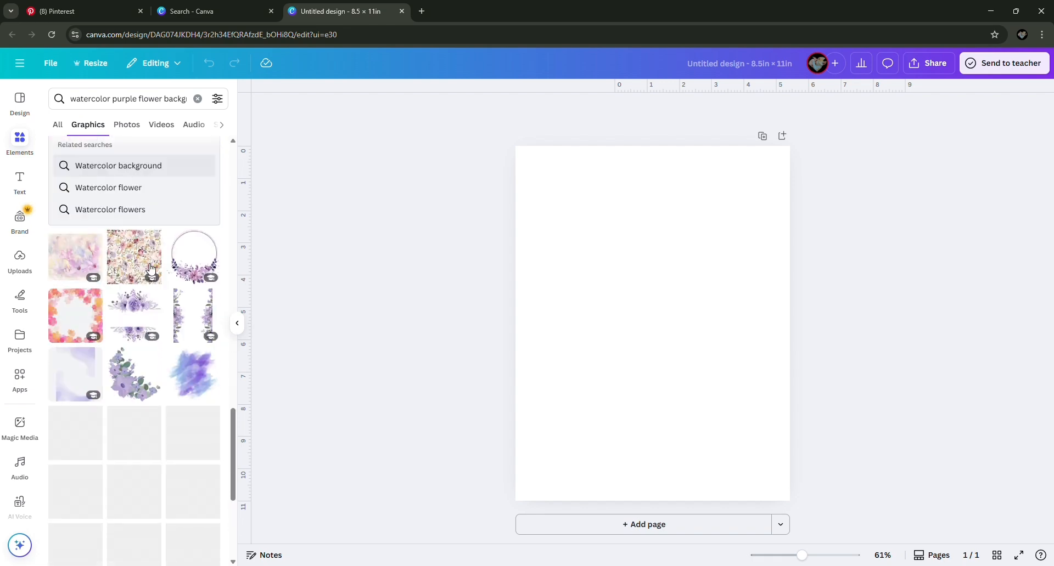
scroll(151, 269, "down", 5)
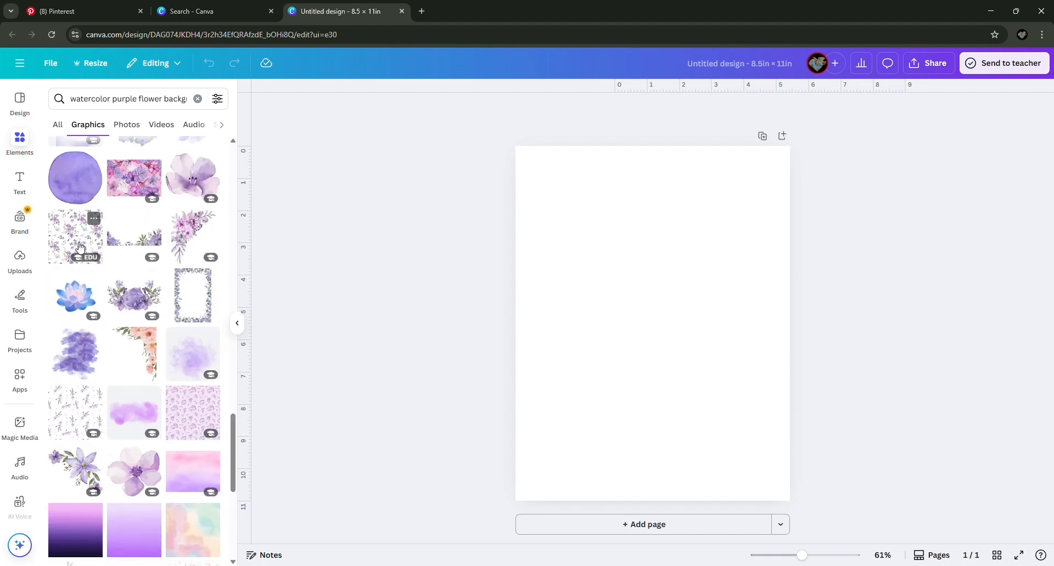
Add the square purple floral pattern with green leaves, align it to the page's upper-left corner and shrink it to about 5 in wide
left_click(80, 247)
left_click_drag(569, 304, 542, 235)
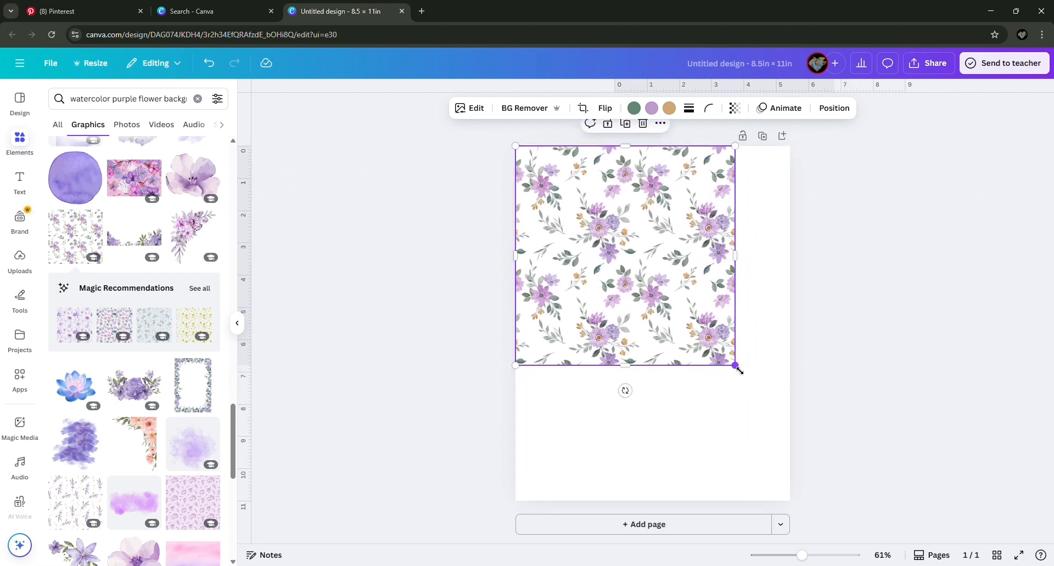
left_click_drag(735, 366, 681, 318)
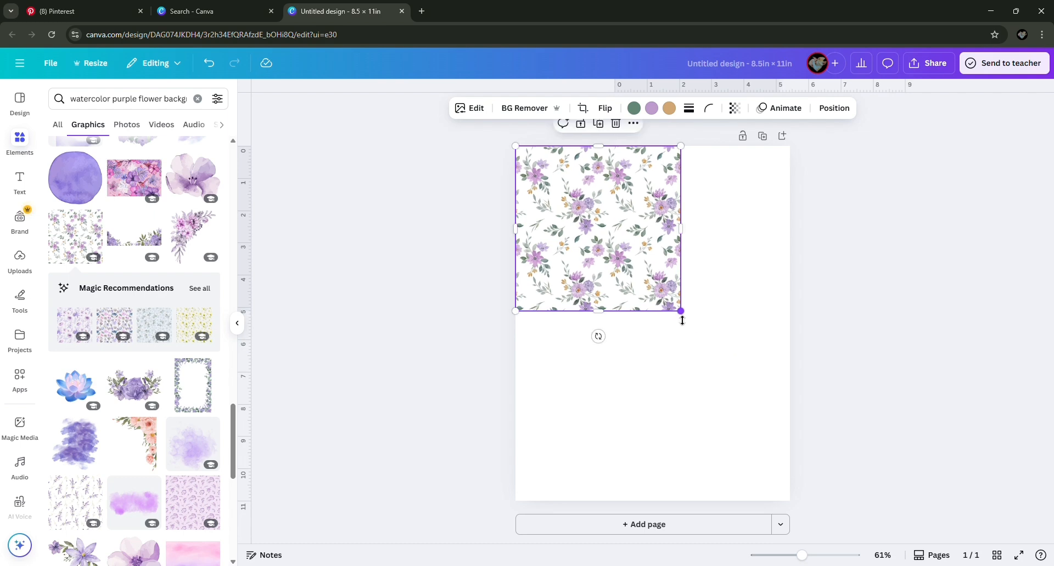
left_click_drag(634, 252, 628, 248)
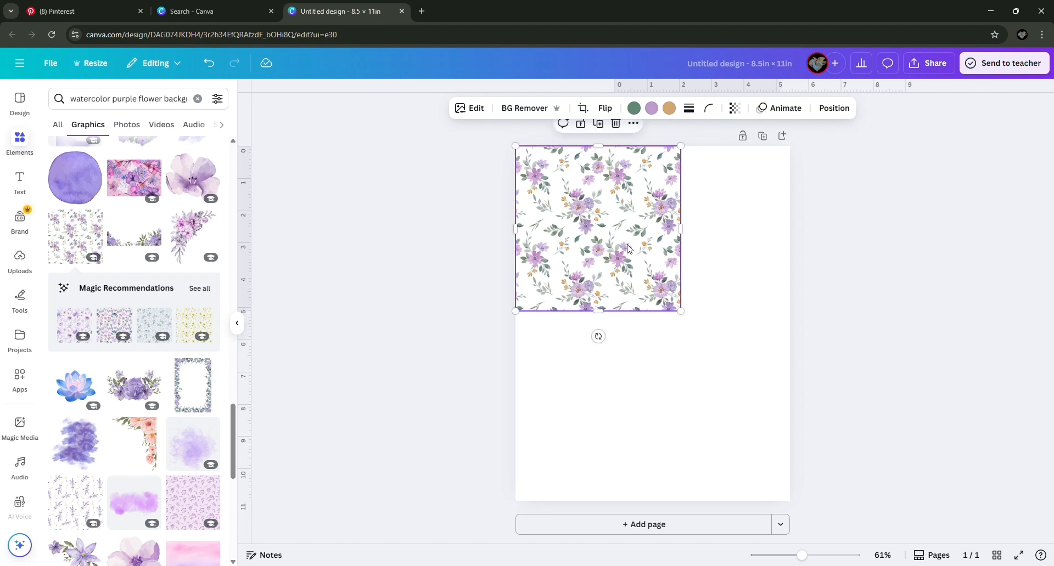
Duplicate the floral pattern tile down the page's left side, edge to edge, until the column reaches the bottom
left_click(603, 127)
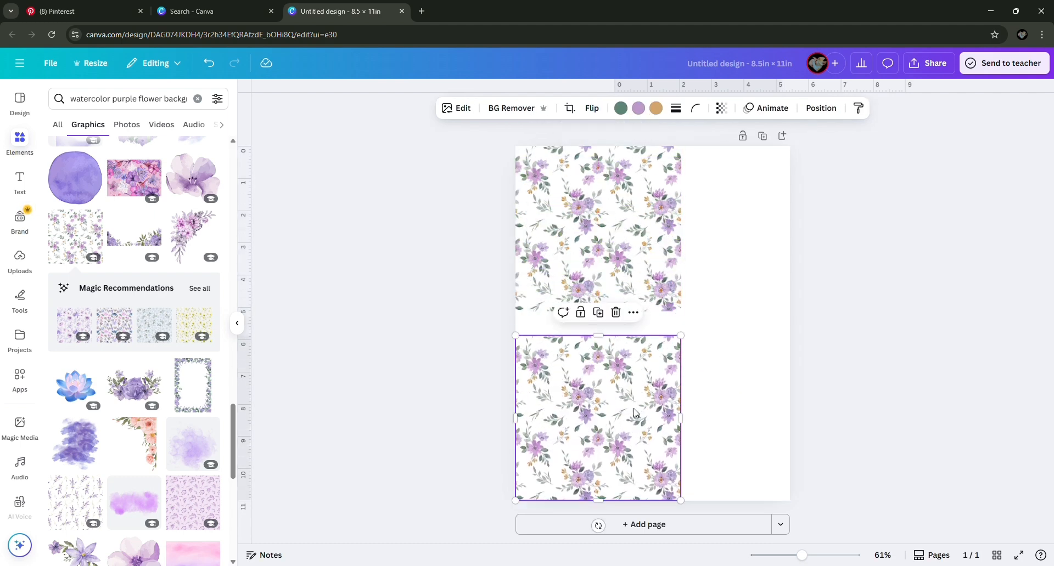
left_click_drag(633, 409, 634, 384)
left_click(599, 288)
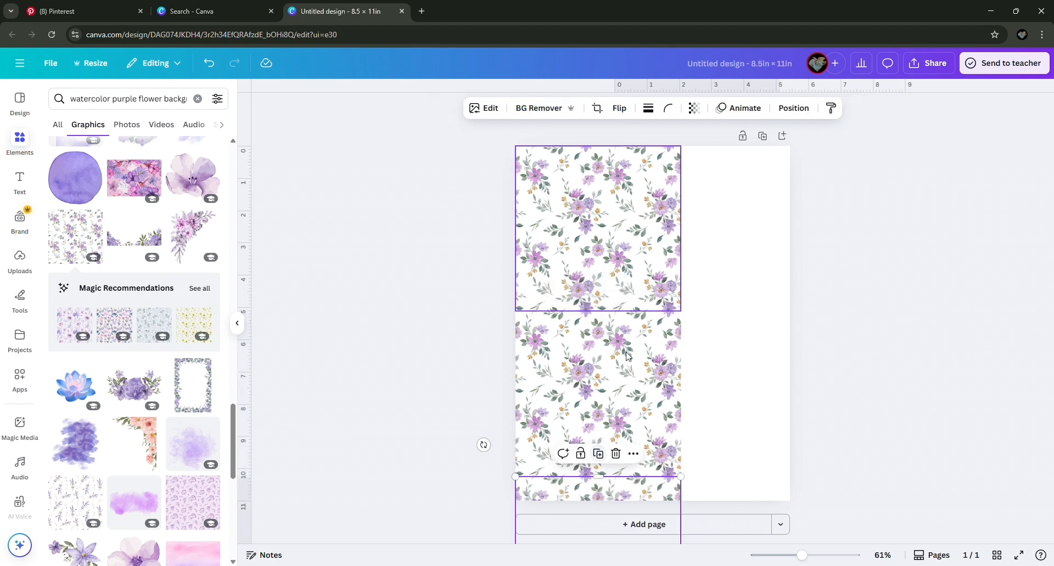
Place further copies of the floral tile edge to edge down the page's right side to cover the remaining white area
left_click_drag(652, 501, 800, 167)
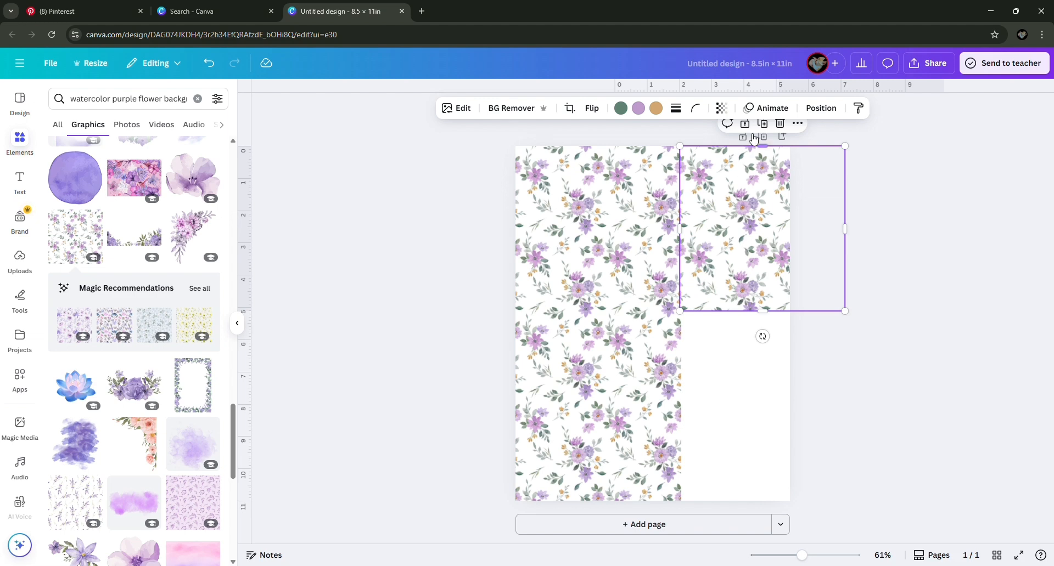
left_click(764, 127)
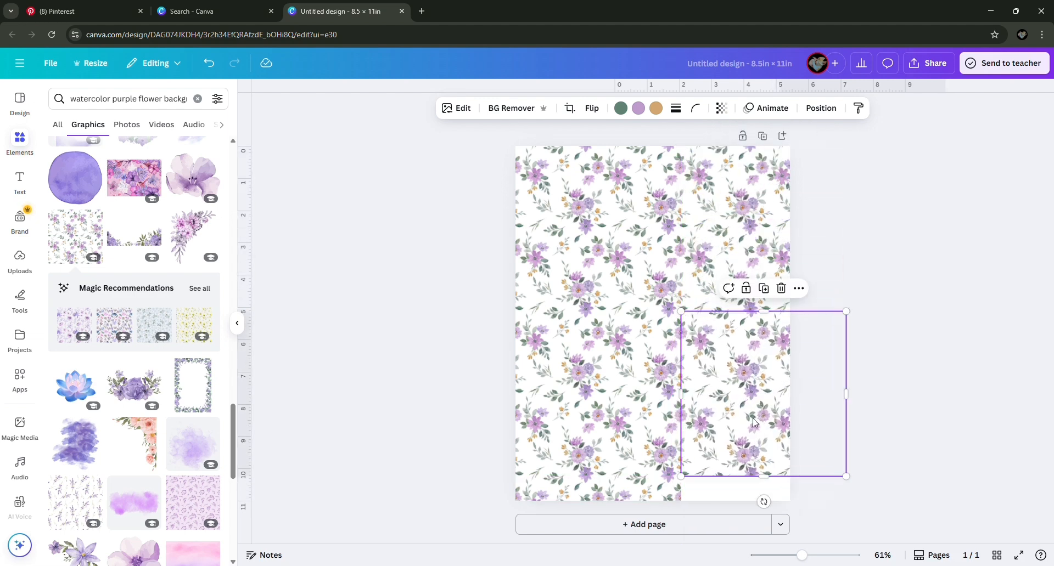
left_click_drag(765, 306, 766, 472)
left_click(936, 367)
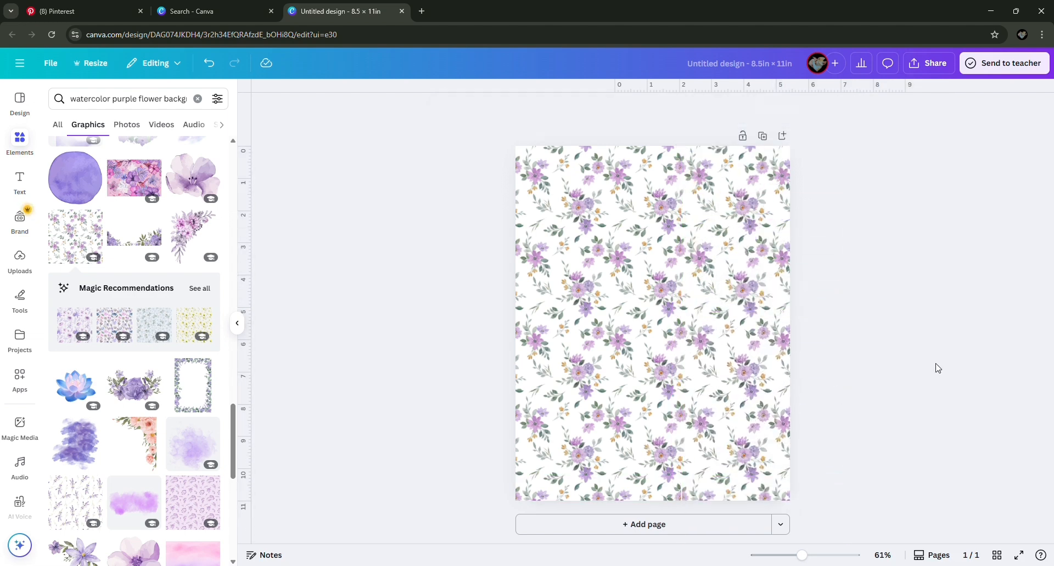
left_click(776, 500)
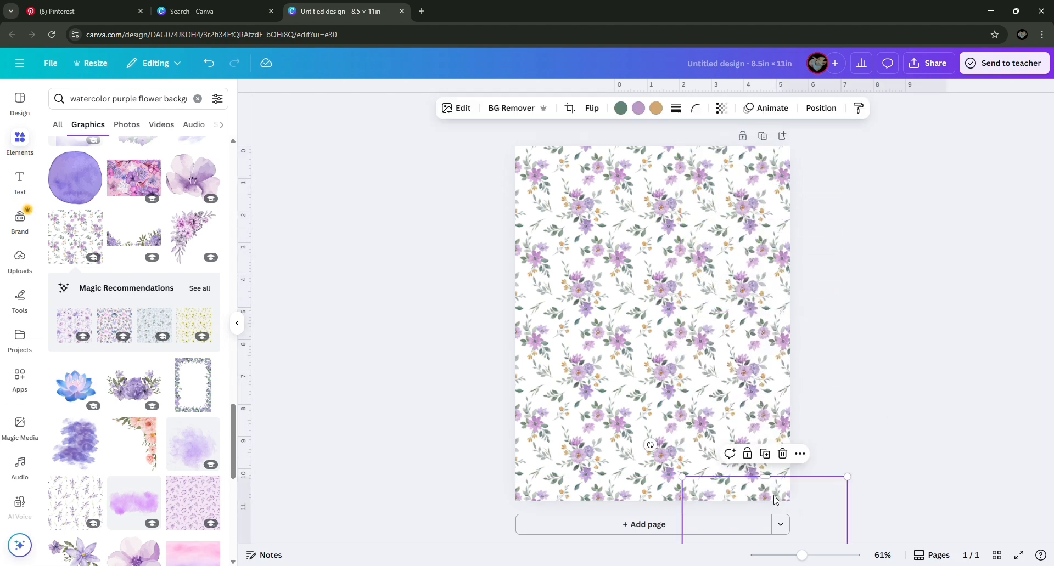
left_click(838, 371)
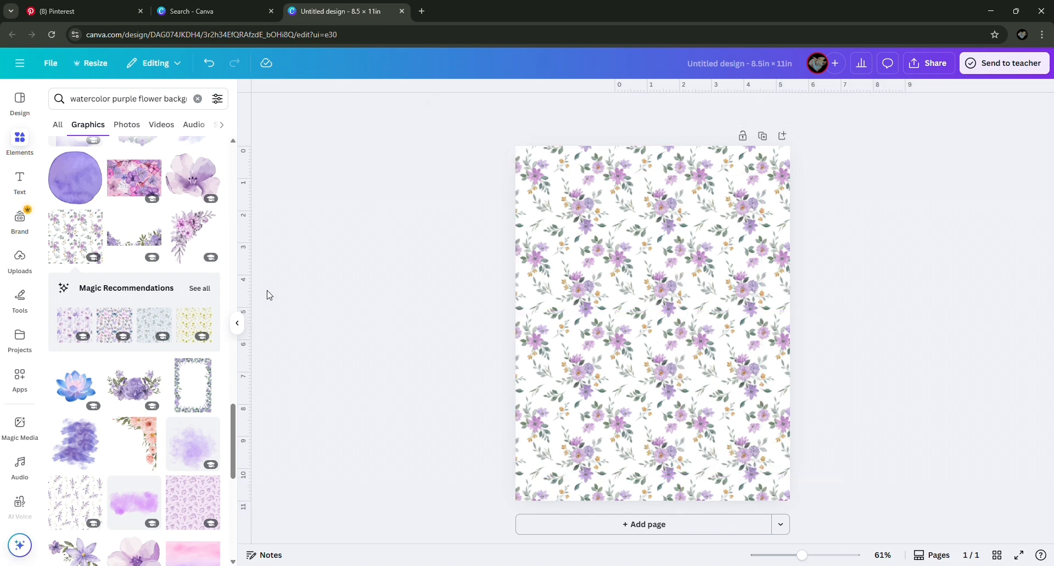
Add a square shape to the page's upper part and reshape it into a rectangle about 3.9 × 1.4 in
left_click(241, 332)
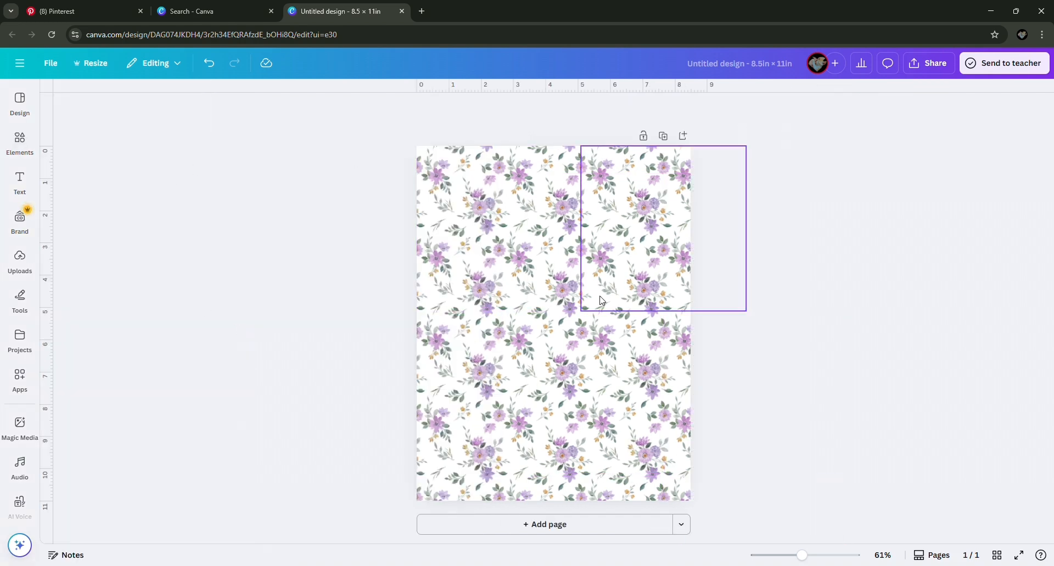
left_click(19, 184)
left_click(34, 148)
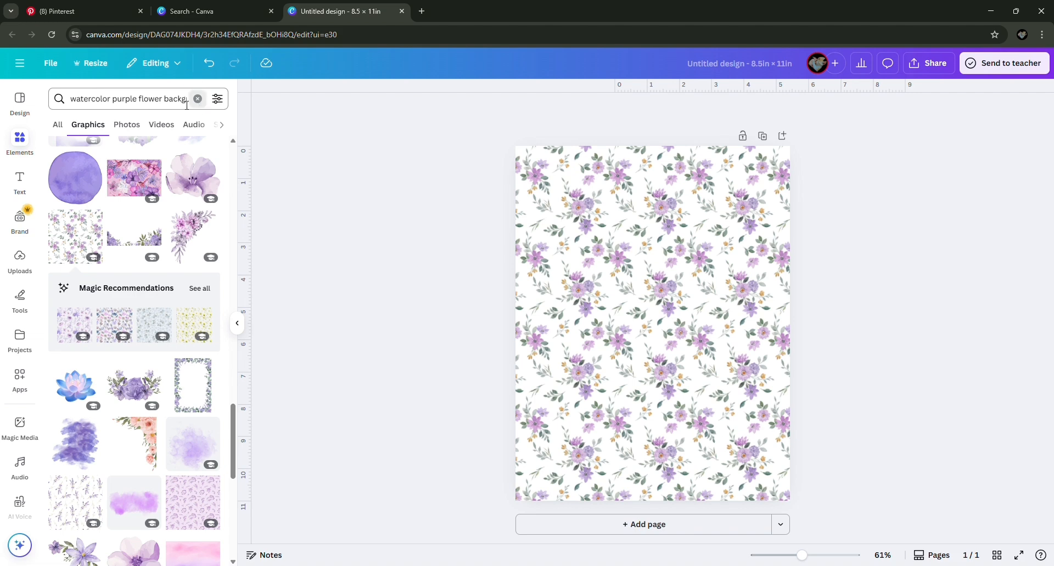
left_click(198, 99)
left_click(67, 265)
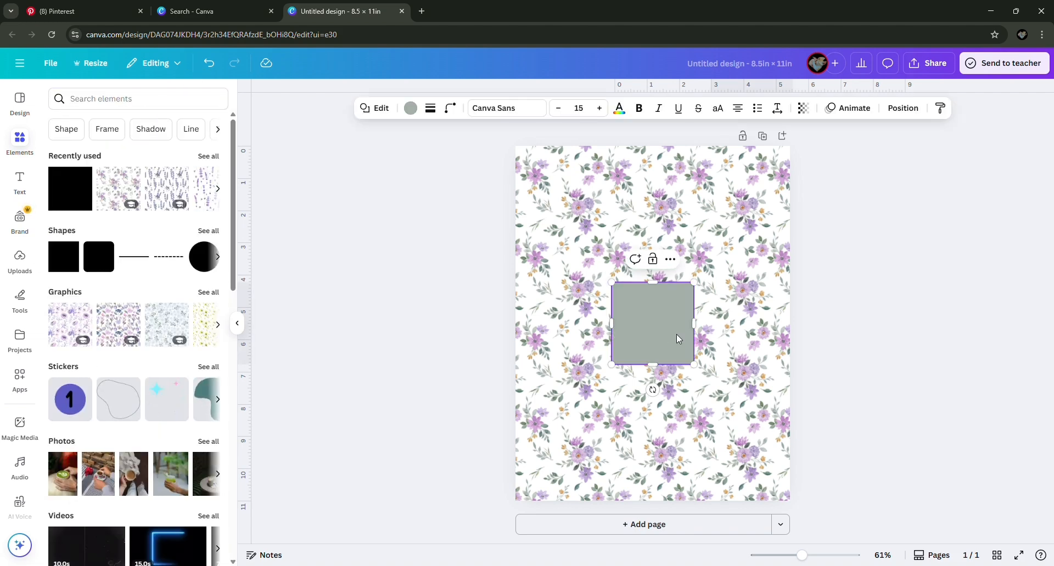
left_click_drag(661, 327, 663, 244)
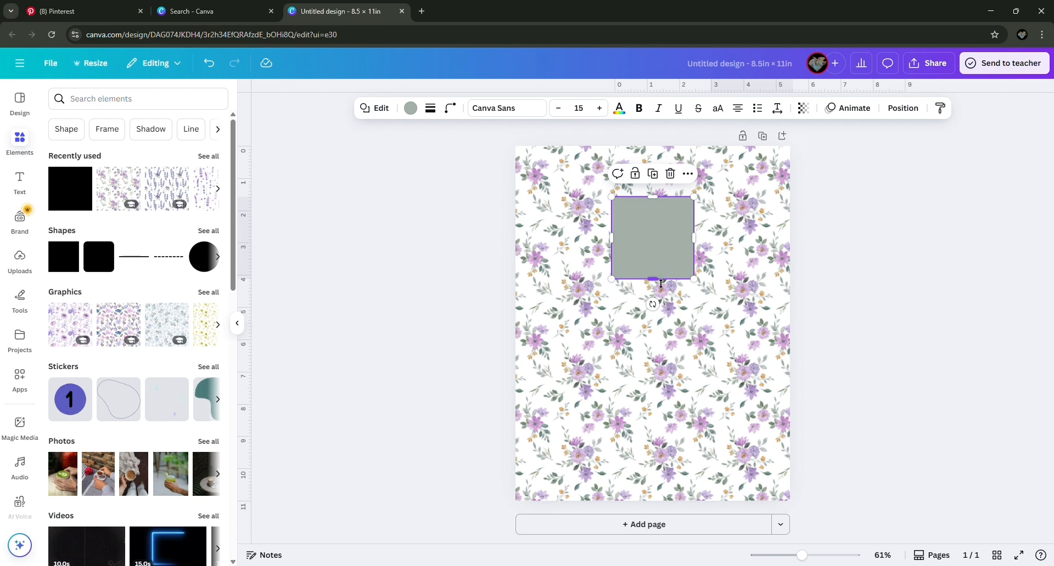
left_click_drag(661, 283, 719, 225)
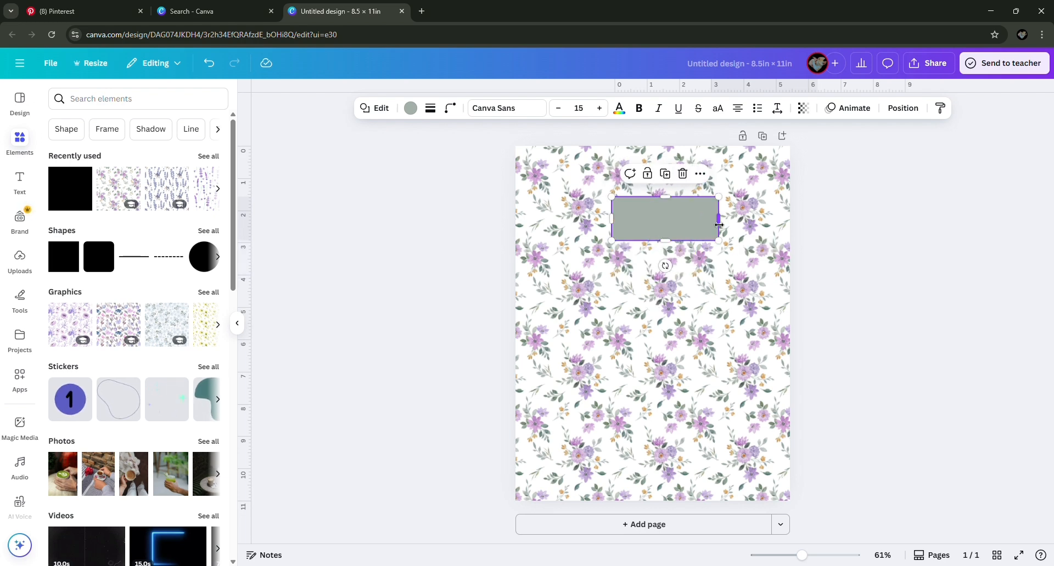
left_click_drag(620, 225, 603, 226)
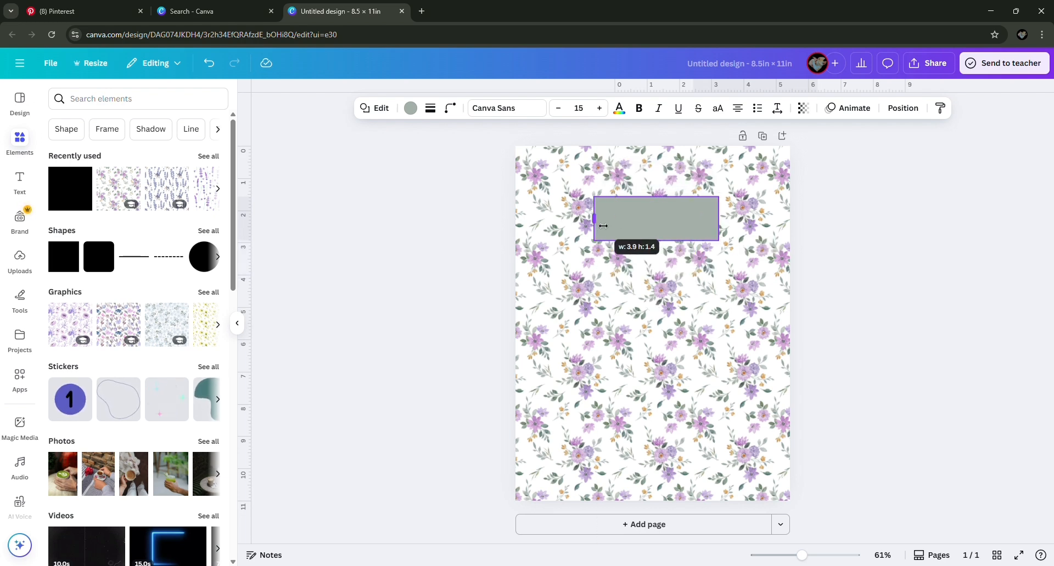
Give the rectangle a solid grey-green border with stroke weight 2 and fill it with light lavender from the photo colours
left_click(430, 108)
left_click(399, 141)
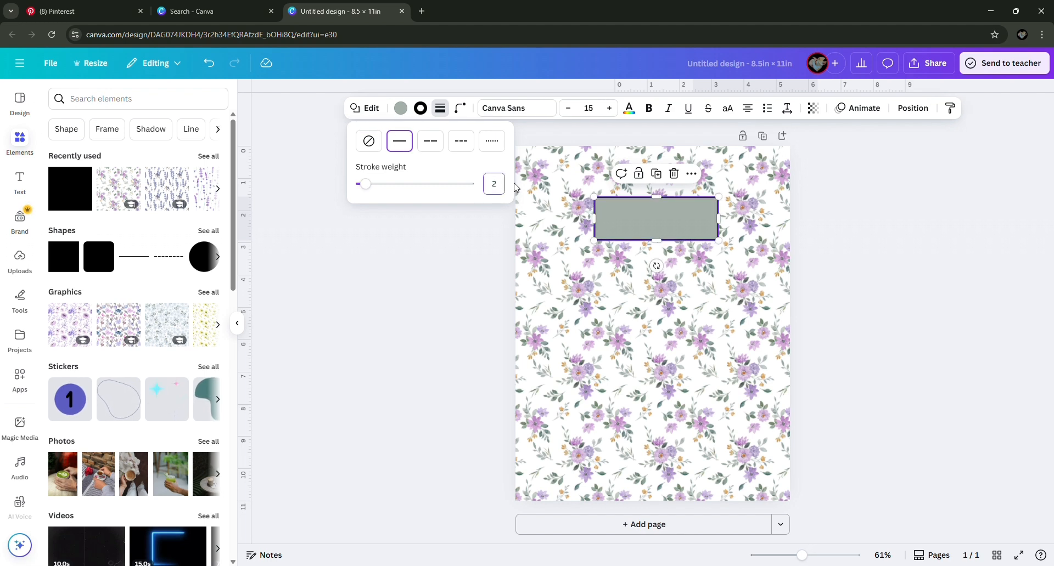
left_click(400, 109)
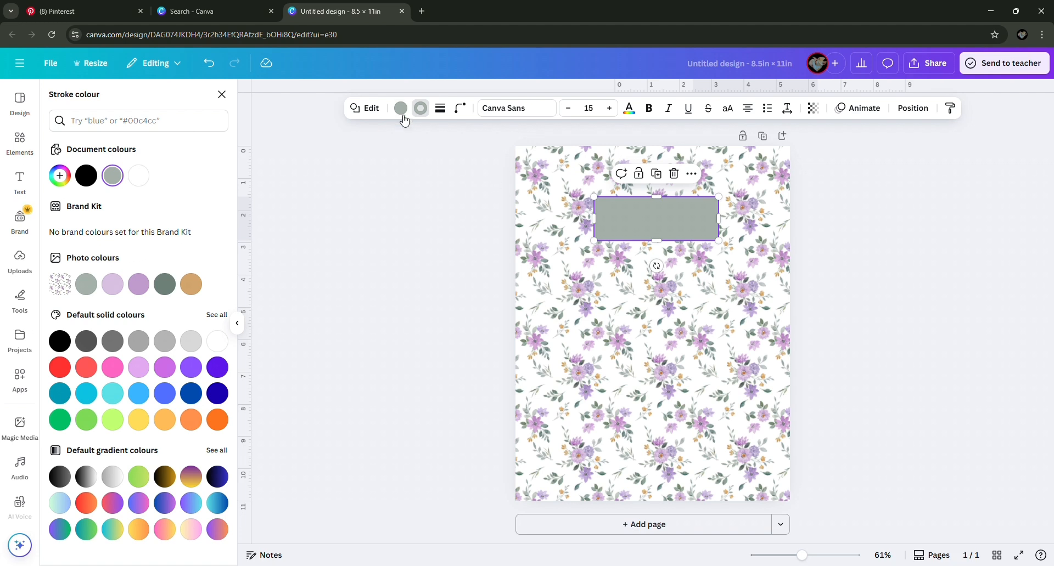
left_click(401, 110)
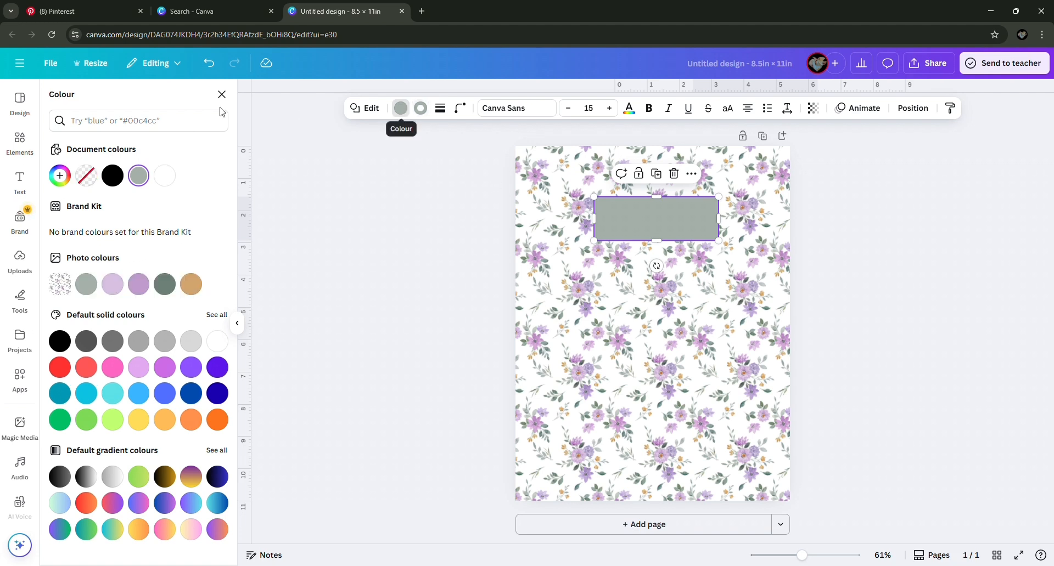
left_click(112, 284)
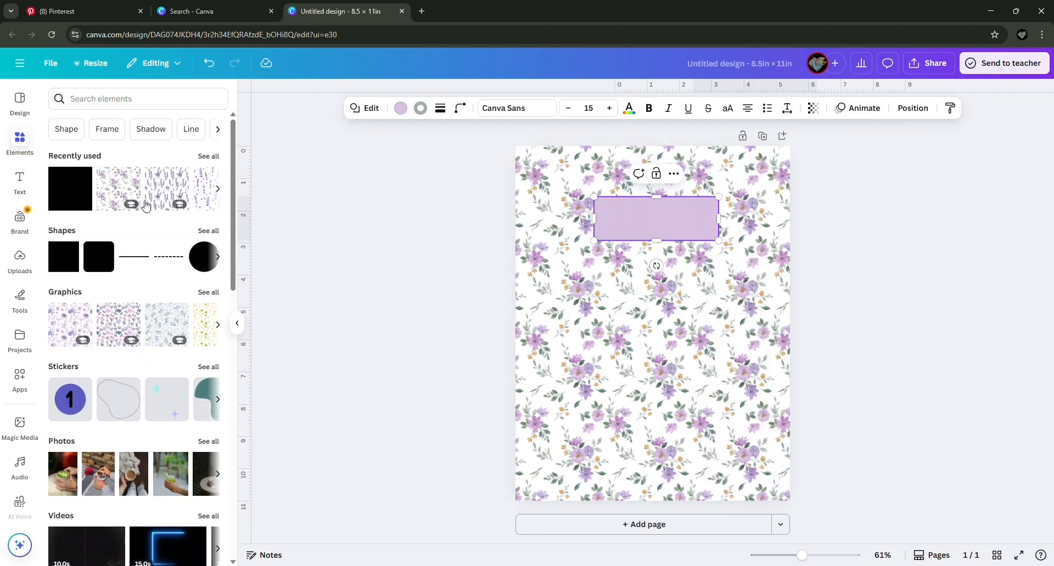
Browse the text font combinations and add the "Bride & Groom" combination to the middle of the page
left_click(20, 181)
scroll(101, 394, "down", 5)
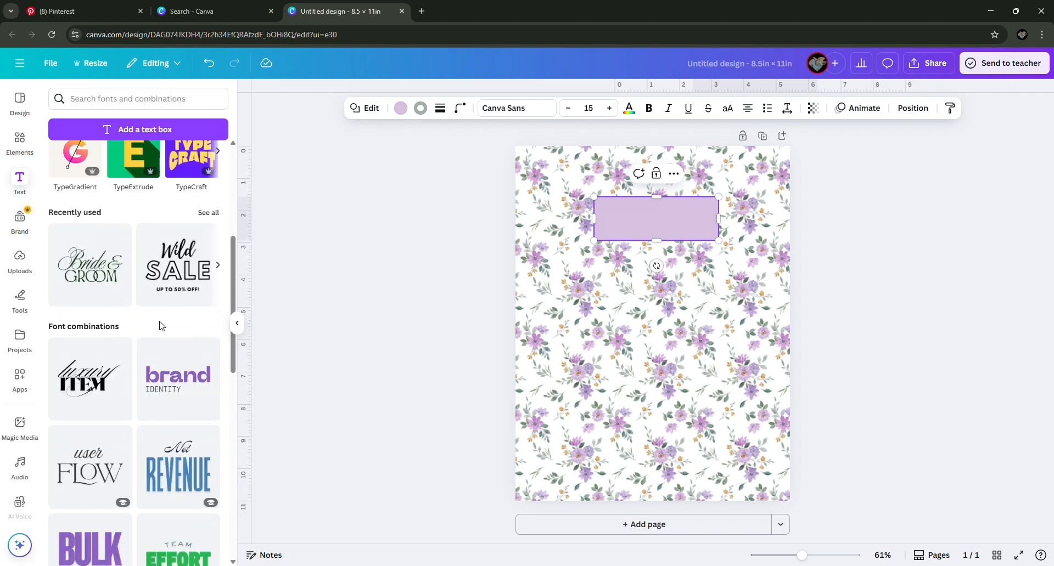
scroll(59, 296, "down", 10)
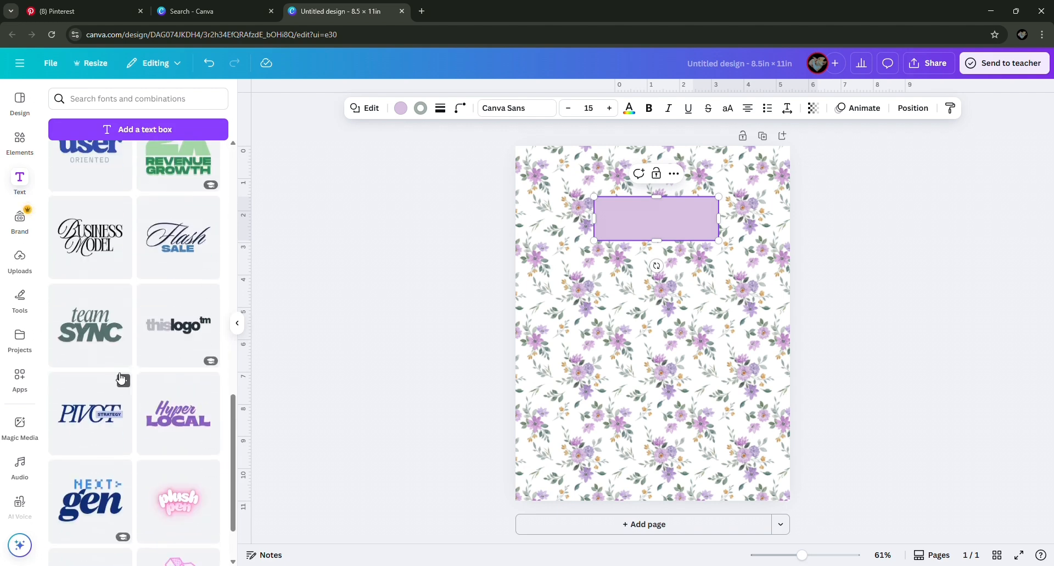
scroll(146, 397, "down", 5)
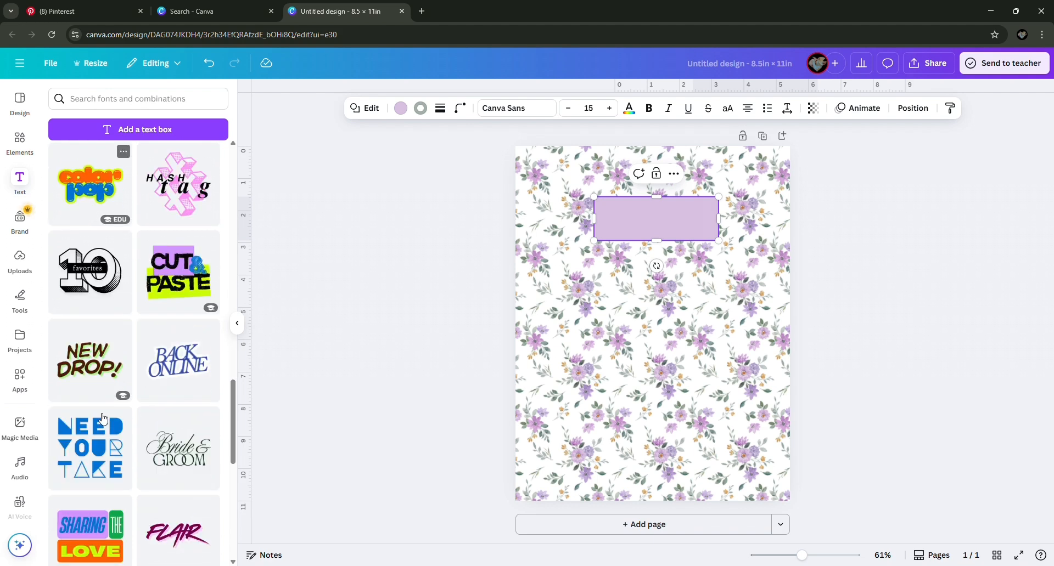
scroll(115, 344, "up", 15)
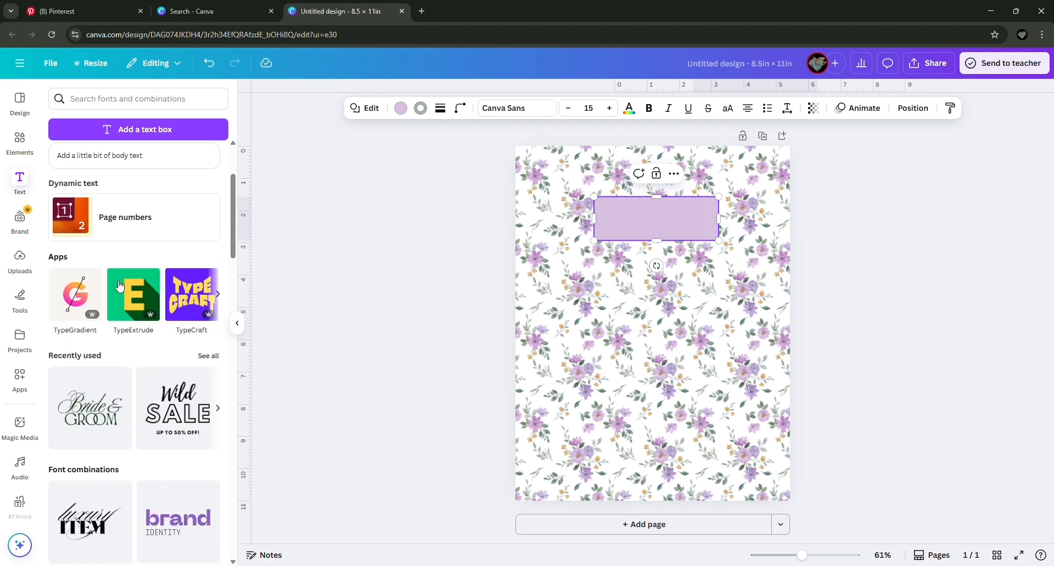
left_click(98, 411)
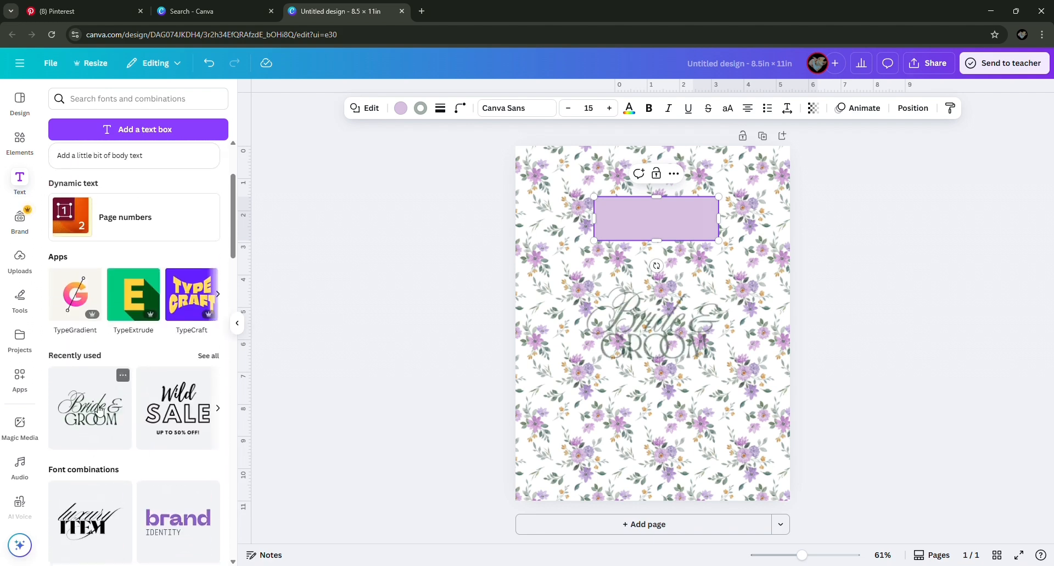
left_click_drag(618, 335, 618, 328)
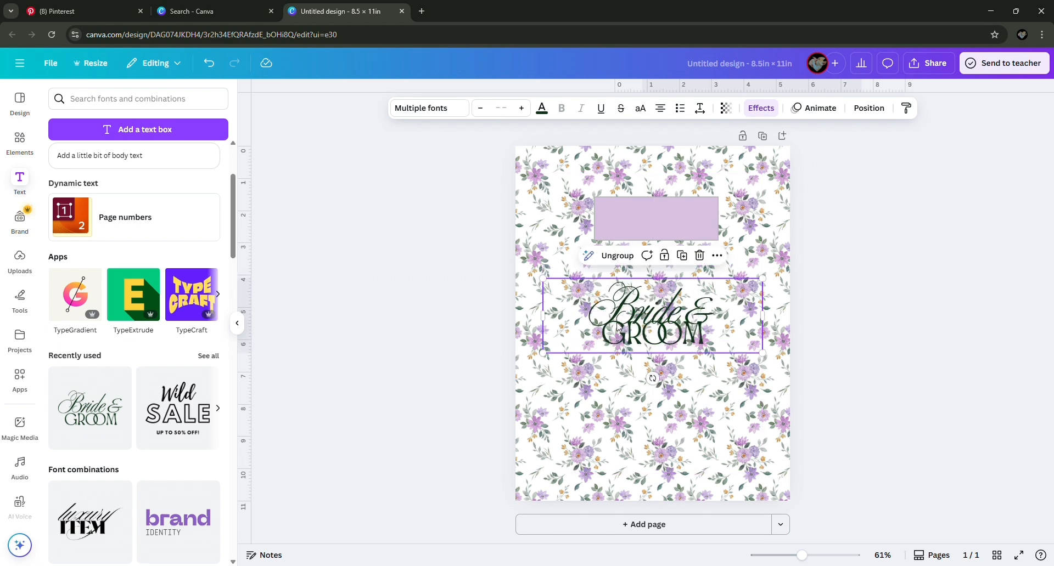
Ungroup the "Bride & Groom" text and delete the "Bride &" part
left_click(619, 256)
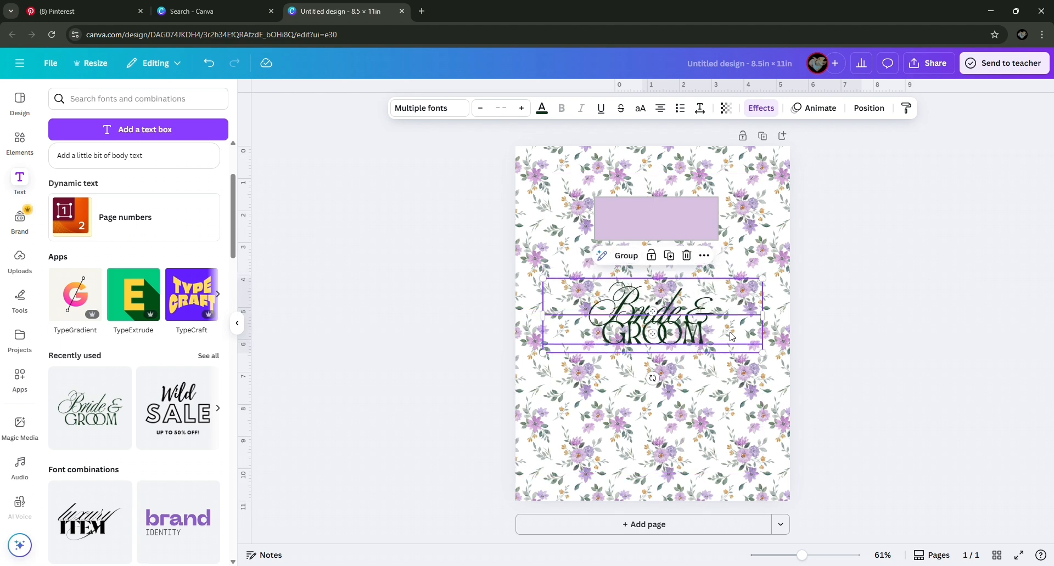
left_click(735, 308)
left_click(734, 308)
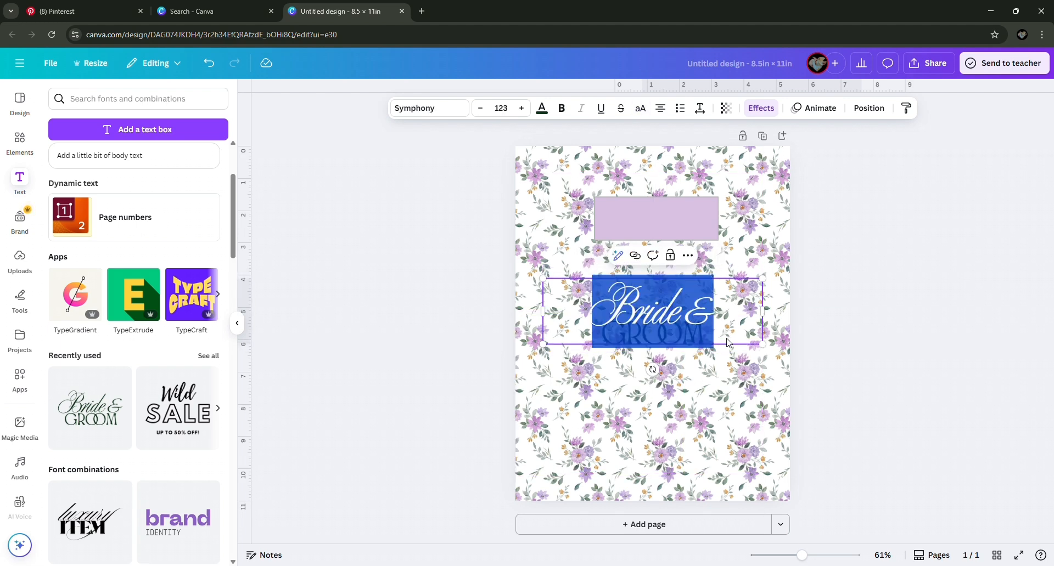
left_click(676, 337)
triple_click(724, 304)
key("BackSpace")
left_click(720, 347)
left_click(696, 331)
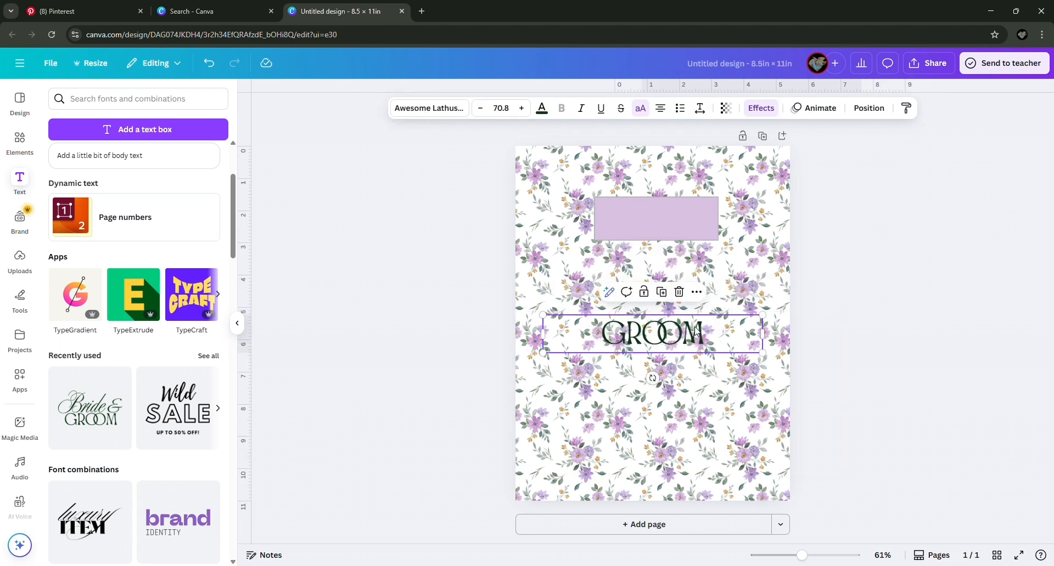
Move the "GROOM" text onto the lavender rectangle and replace its wording with "NOTEBOOK"
left_click_drag(696, 331, 653, 221)
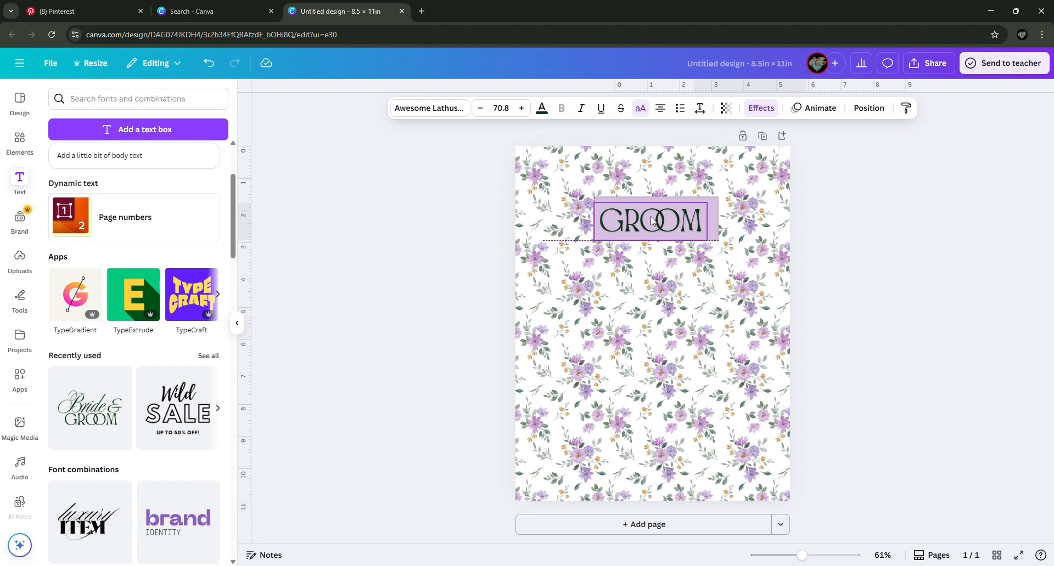
double_click(654, 221)
type("NOTEBOOK")
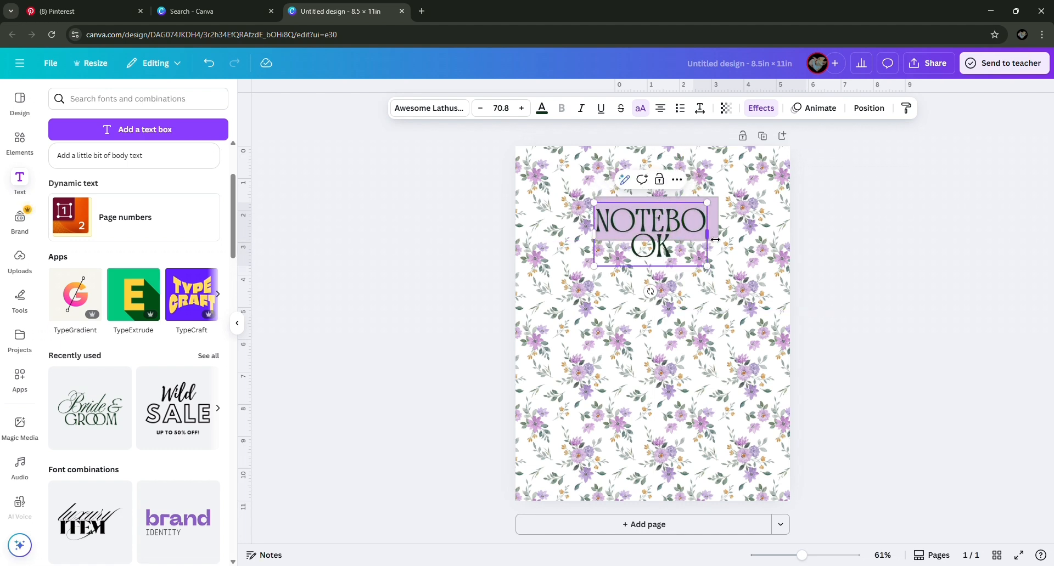
Widen the NOTEBOOK text box to fit one line, reduce the font size to 56.8 and centre it on the rectangle
left_click_drag(708, 235, 746, 235)
left_click(487, 113)
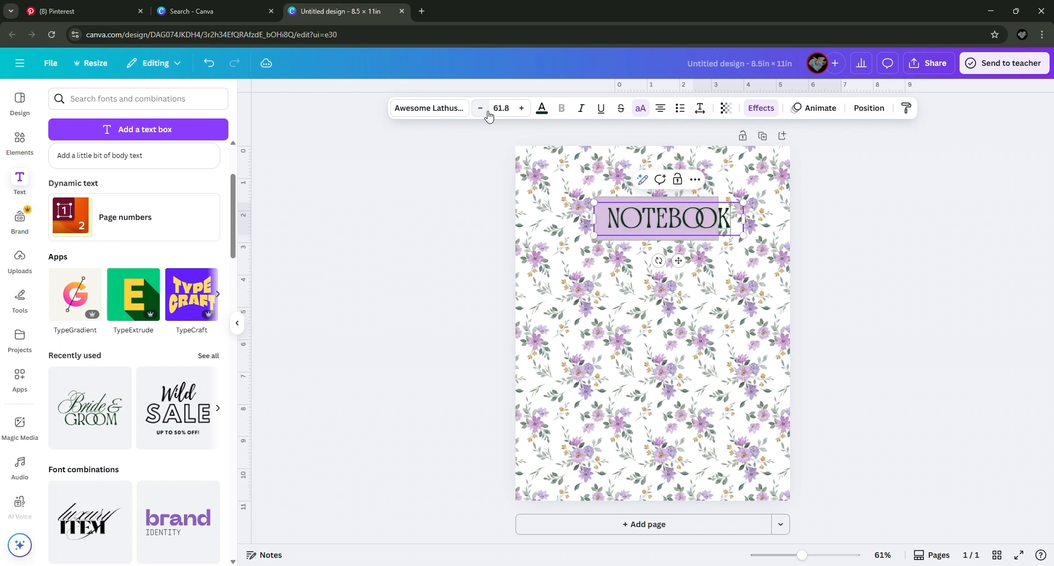
left_click(867, 230)
left_click_drag(699, 224, 683, 224)
left_click(882, 228)
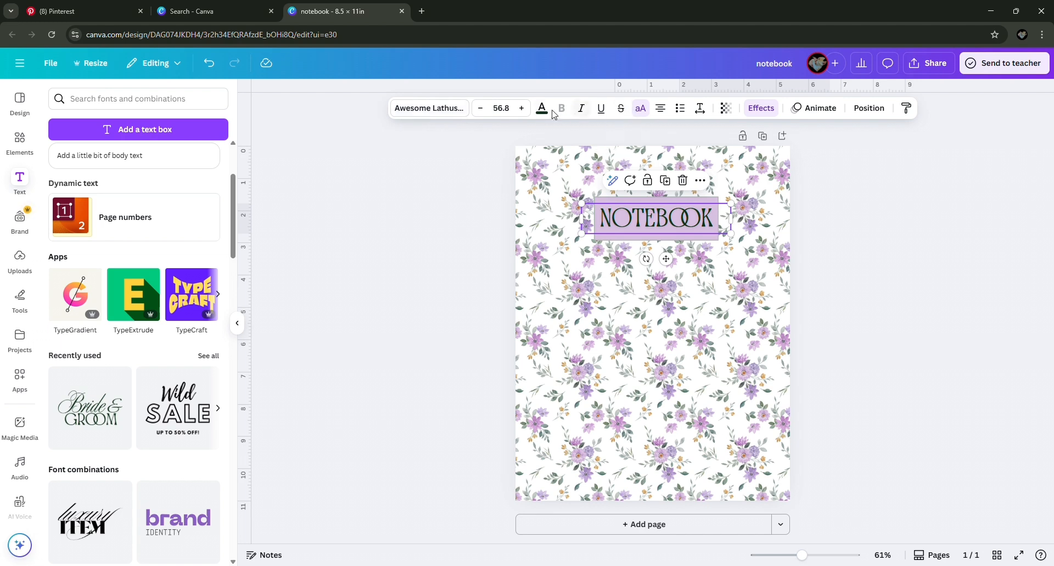
Change the NOTEBOOK text colour to dark purple #4F0E64, starting from the light lavender document colour
left_click(542, 109)
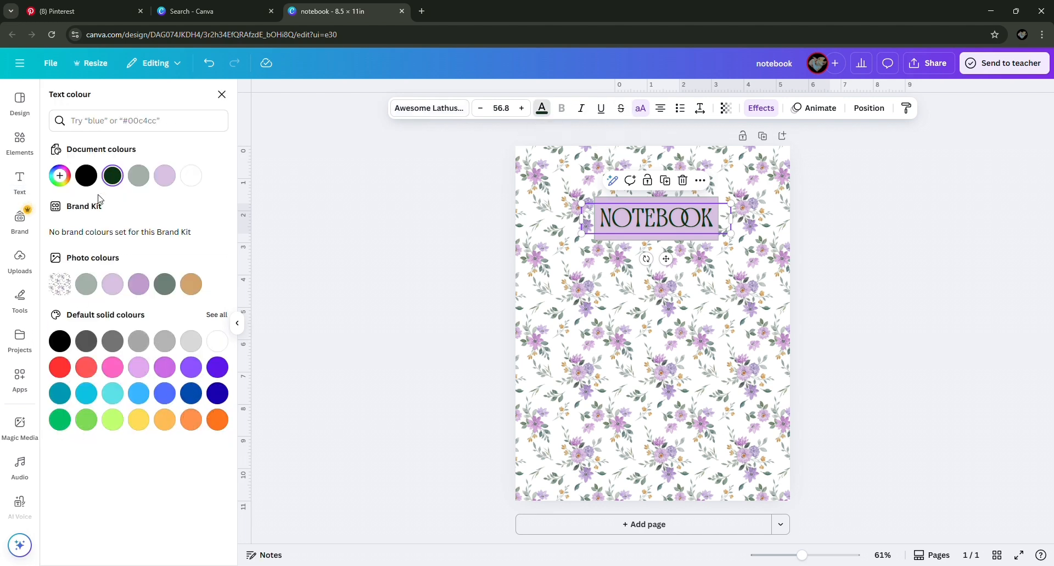
left_click(65, 176)
left_click(168, 179)
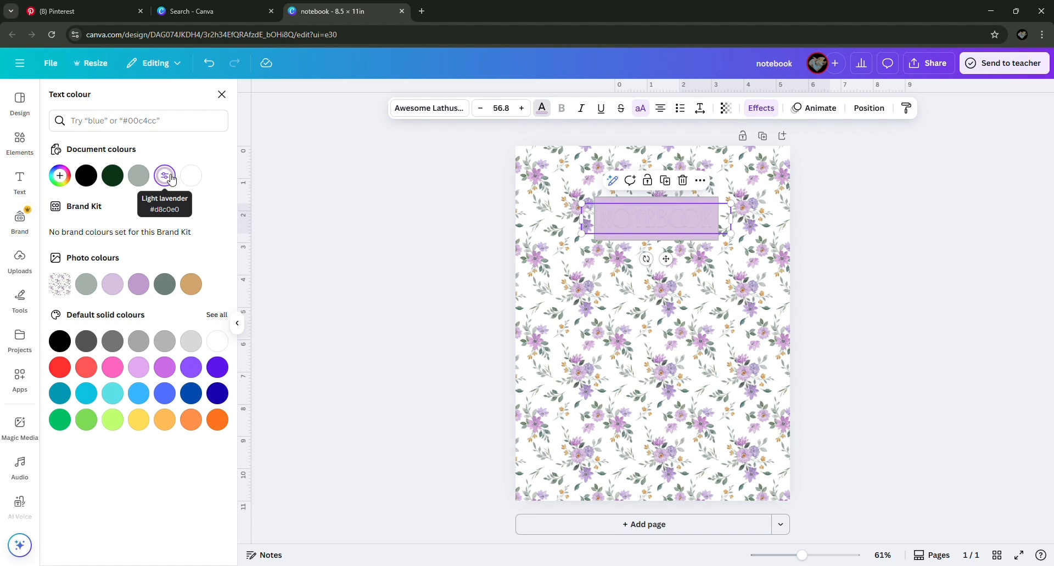
left_click(172, 179)
left_click_drag(122, 247, 192, 238)
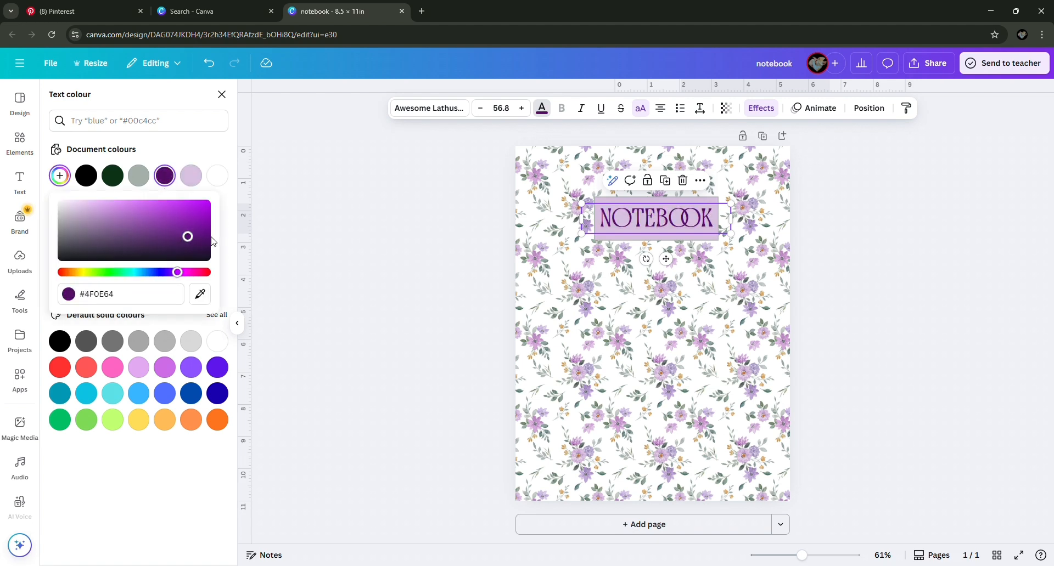
left_click(318, 240)
Adjust the NOTEBOOK text's vertical position so it sits centred within the lavender rectangle
left_click(882, 277)
left_click(638, 217)
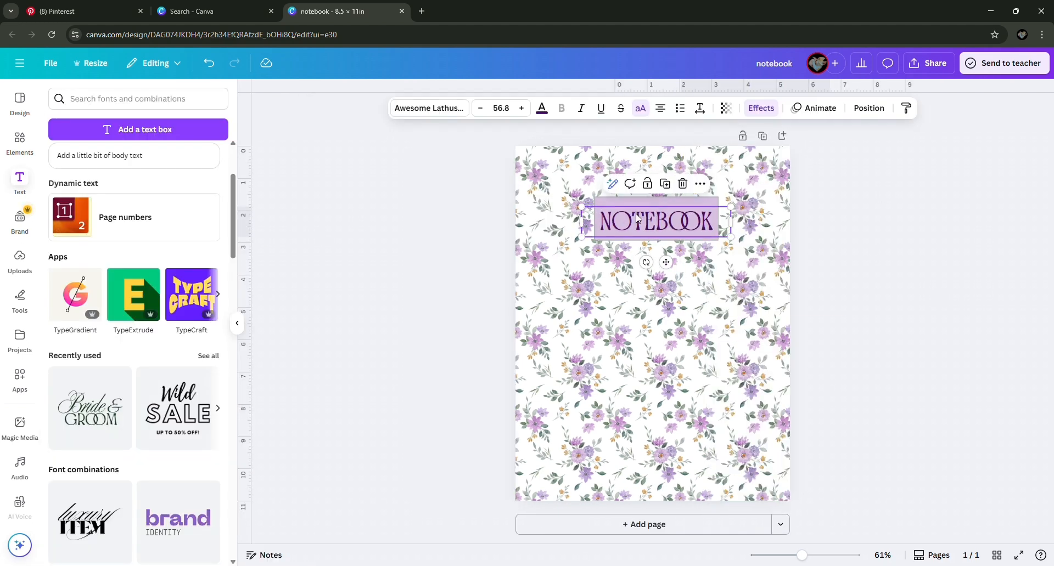
left_click(845, 219)
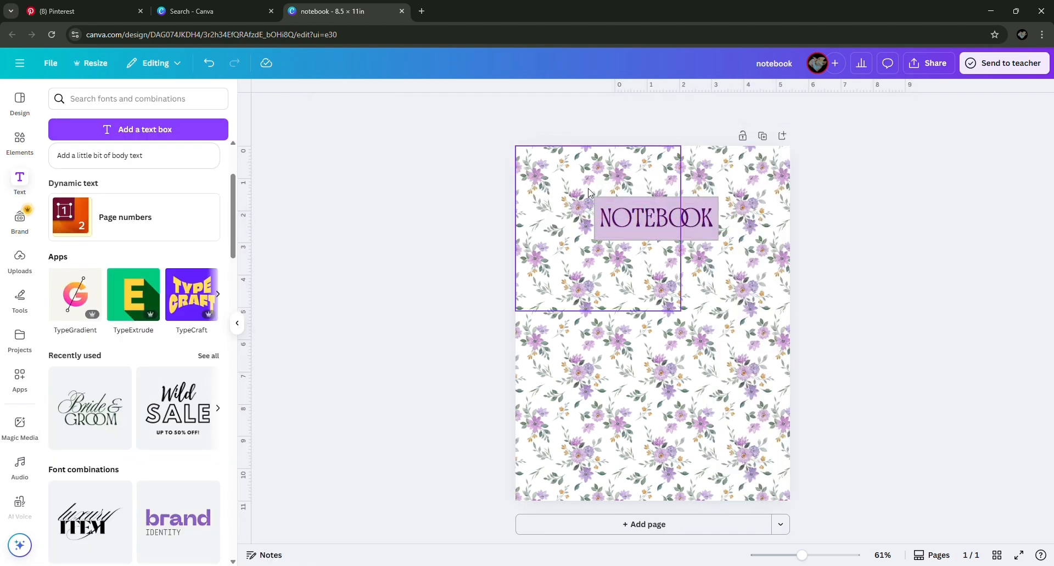
left_click(238, 323)
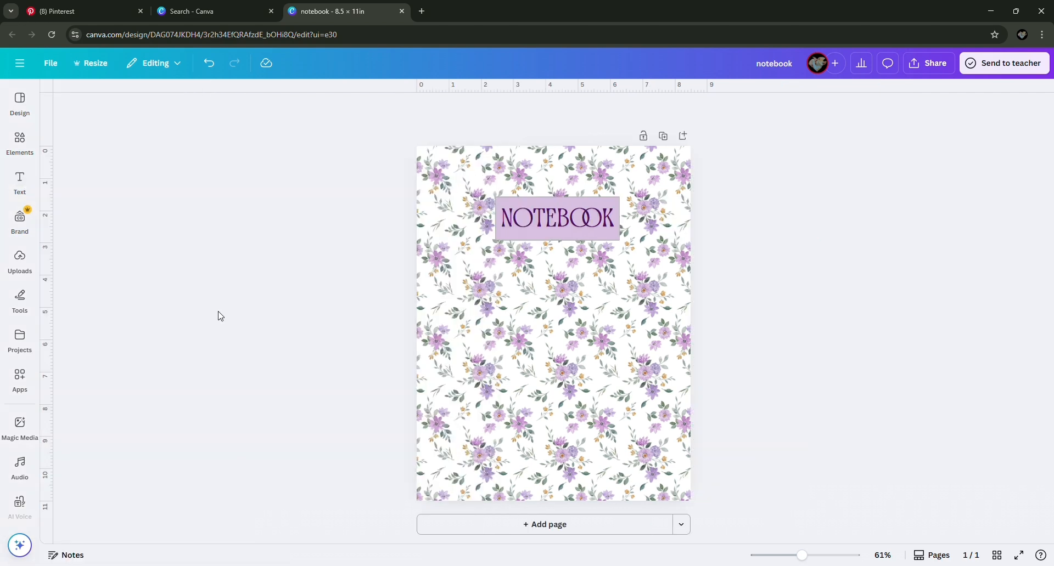
Add another square shape and move it toward the page's right edge
left_click(16, 152)
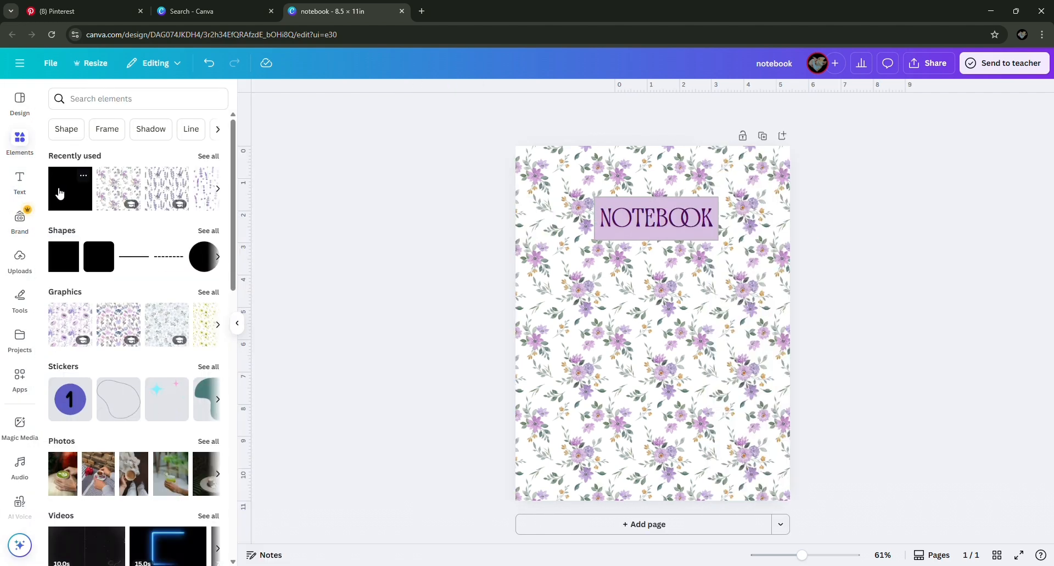
left_click(61, 193)
left_click(708, 325)
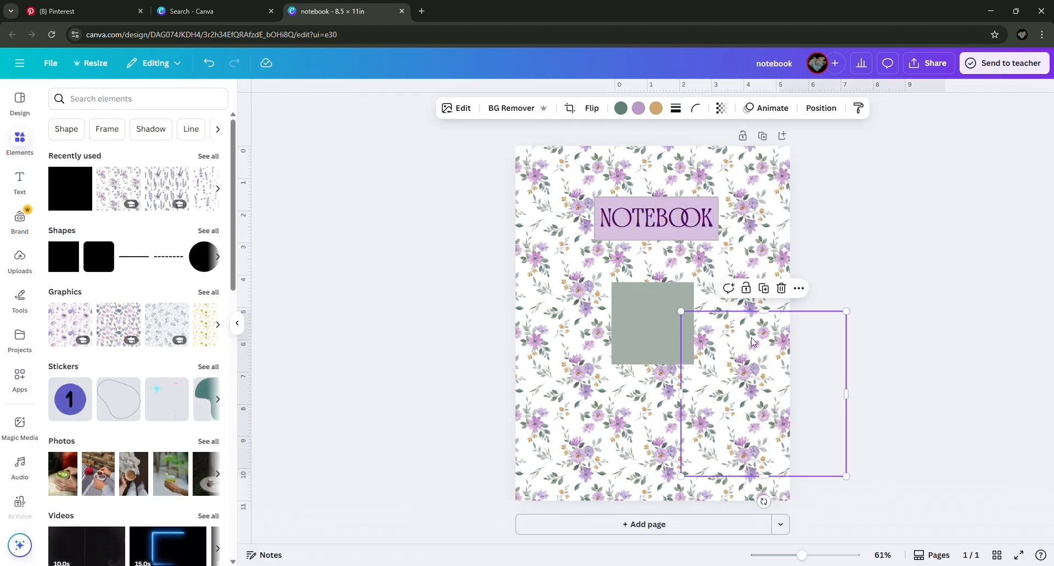
left_click(647, 324)
left_click_drag(646, 323, 735, 321)
Stretch the grey-green square to the full page height and narrow it to a thin vertical strip near the page's right edge
left_click_drag(759, 276, 759, 146)
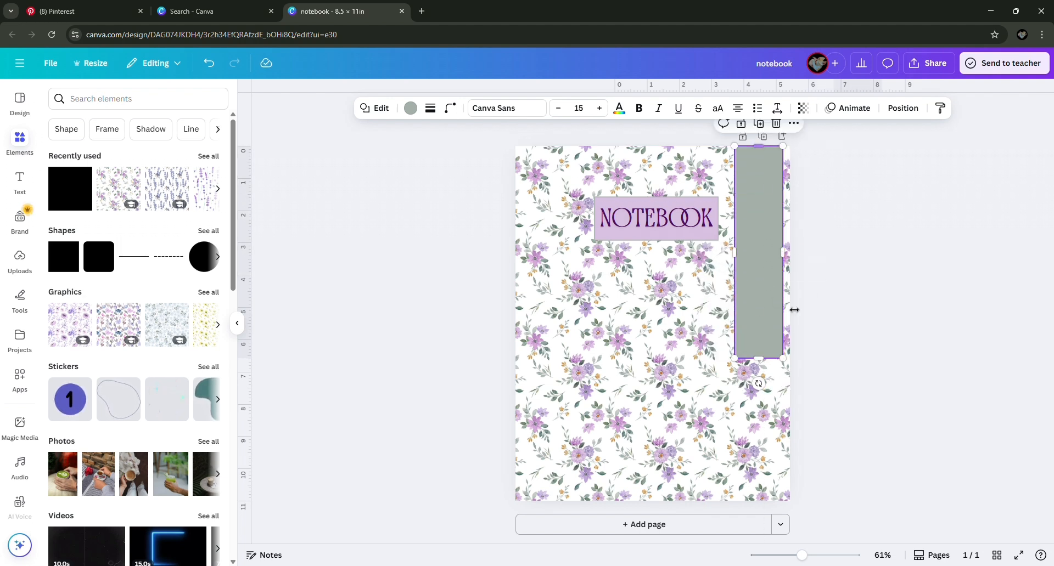
left_click_drag(768, 365, 768, 501)
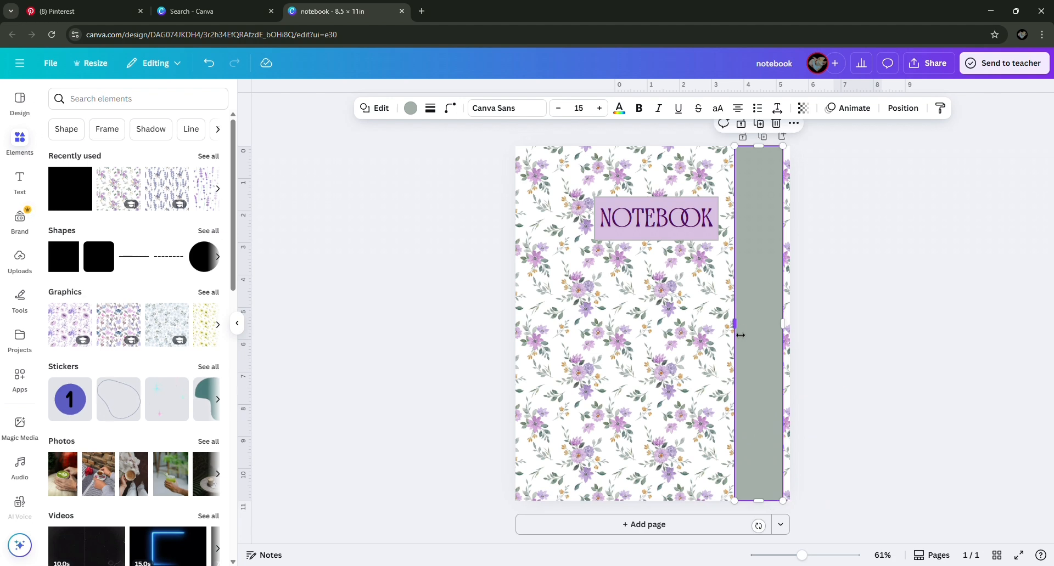
left_click_drag(736, 323, 778, 335)
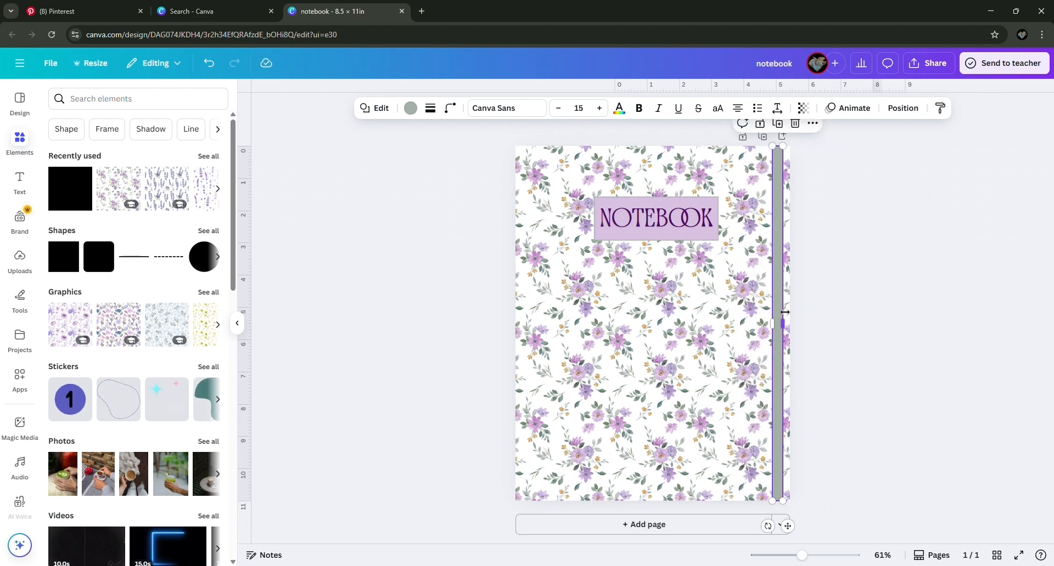
Fill the vertical strip with the light lavender document colour and shift it slightly inward from the cover's right edge
left_click(410, 109)
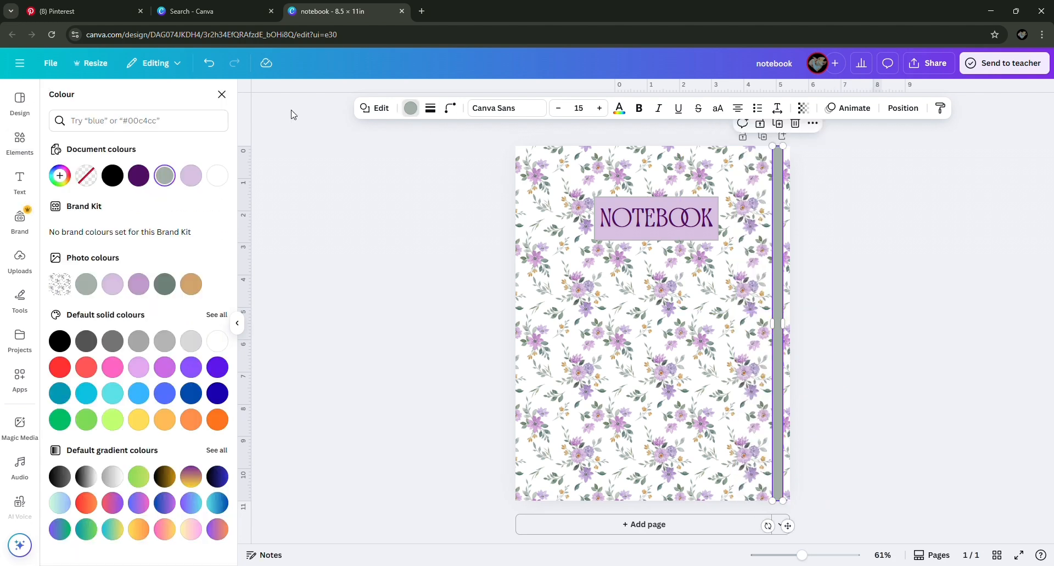
left_click(190, 175)
left_click(852, 287)
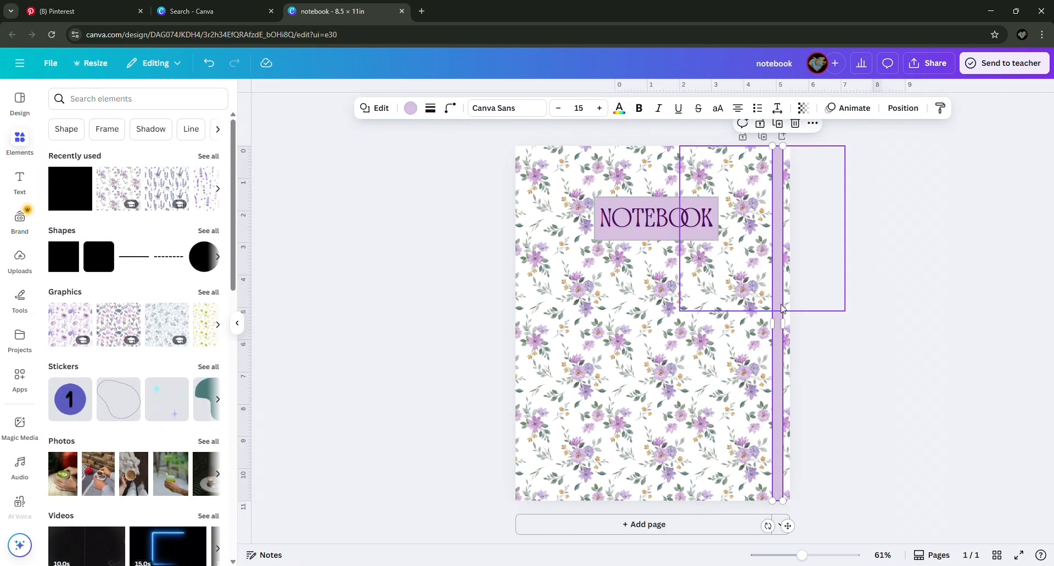
left_click(833, 308)
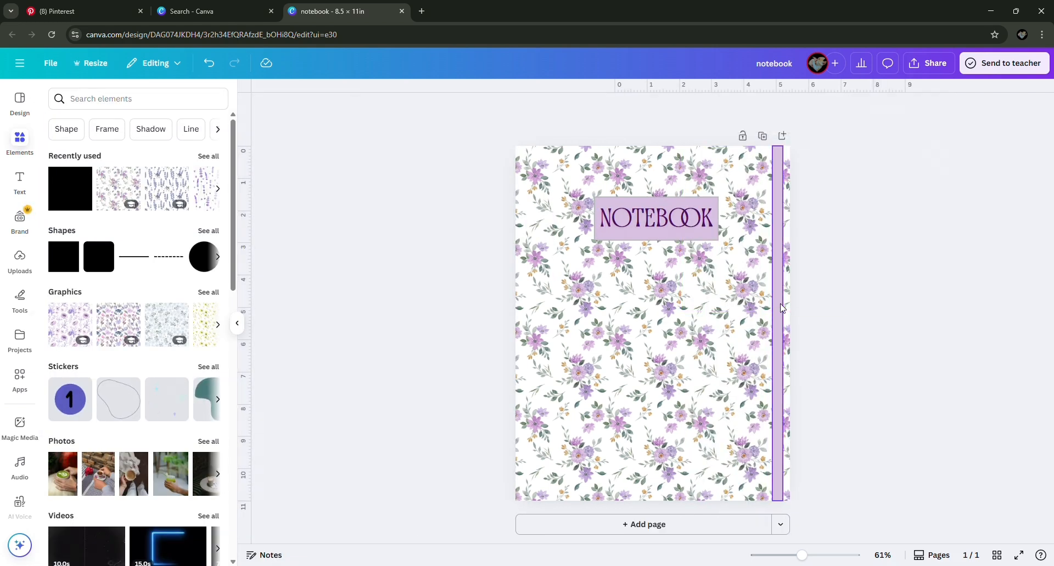
left_click_drag(779, 309, 771, 309)
left_click(876, 308)
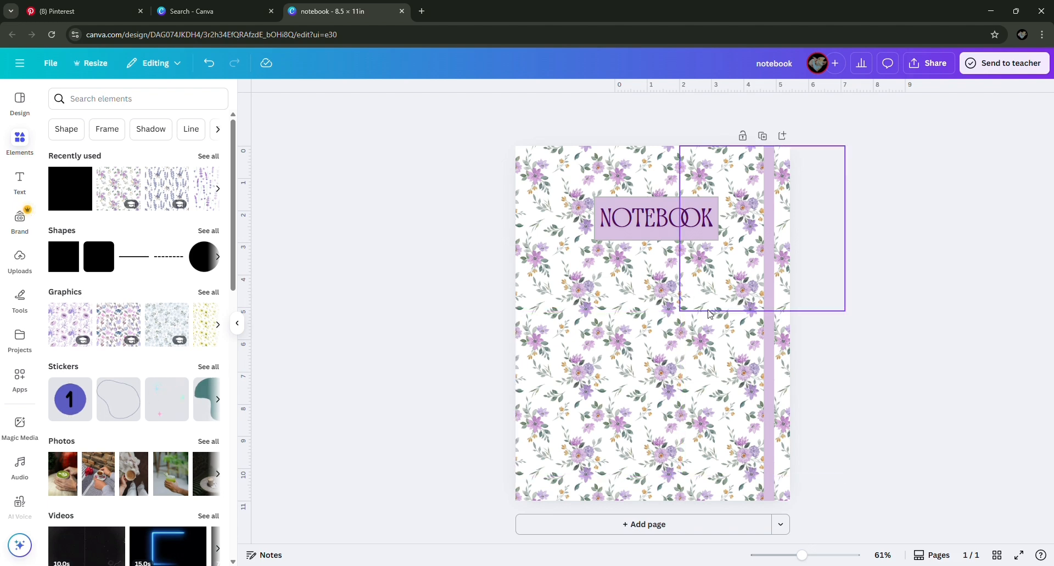
Add a blank second page and place a duplicate of the cover's NOTEBOOK text at its upper left
left_click(703, 528)
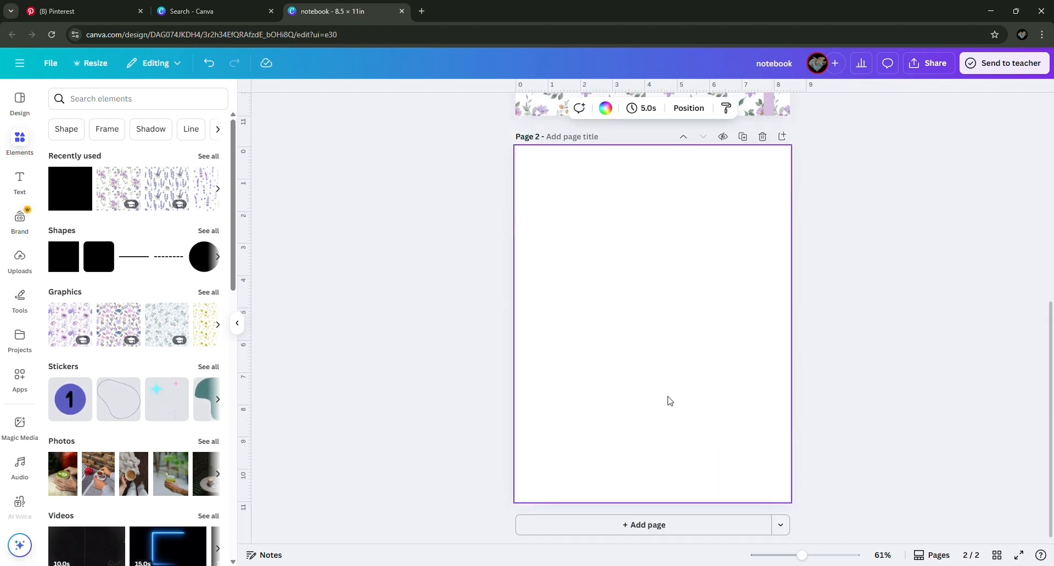
scroll(626, 268, "up", 7)
left_click(654, 220)
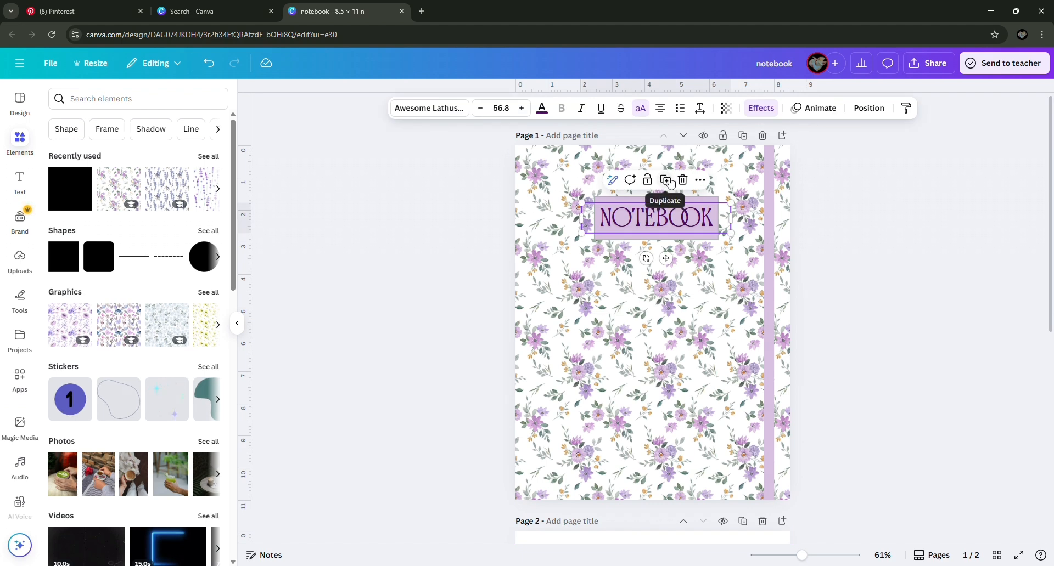
left_click_drag(679, 221, 608, 398)
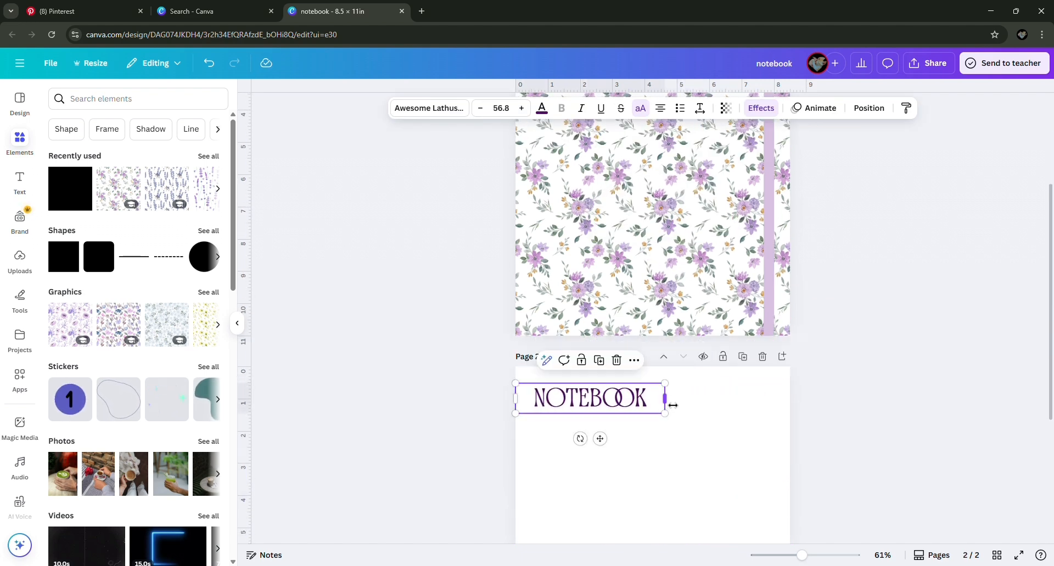
Replace the copied heading's text on page 2 with NOTES and adjust the width of its text box
left_click_drag(673, 405, 636, 405)
double_click(623, 403)
type("NOTES")
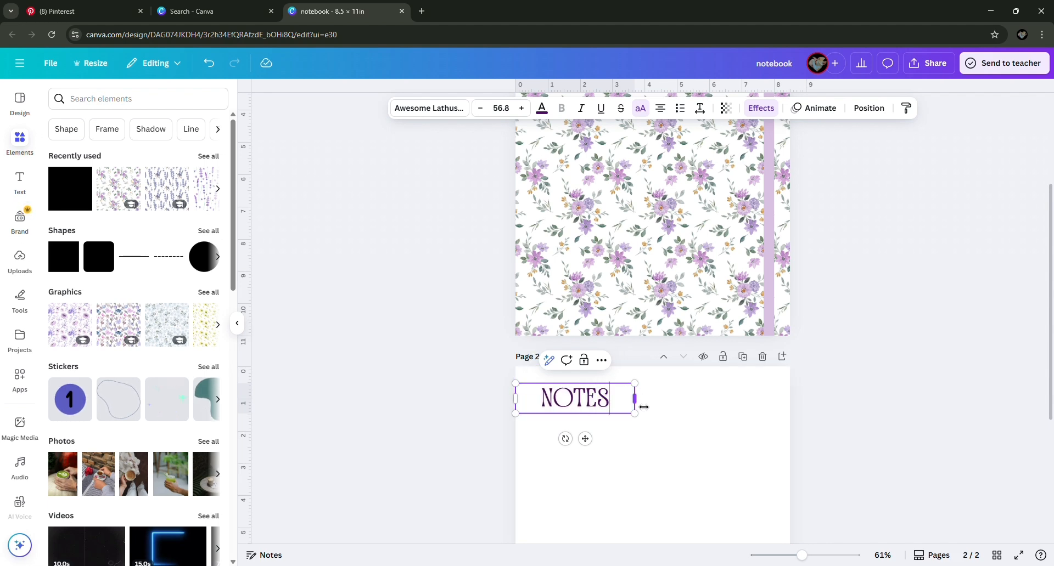
left_click_drag(644, 407, 738, 408)
Duplicate the NOTES heading as a smaller DATE label near page 2's right margin, and nudge NOTES into its upper-left position
left_click(609, 417)
key("ctrl+d")
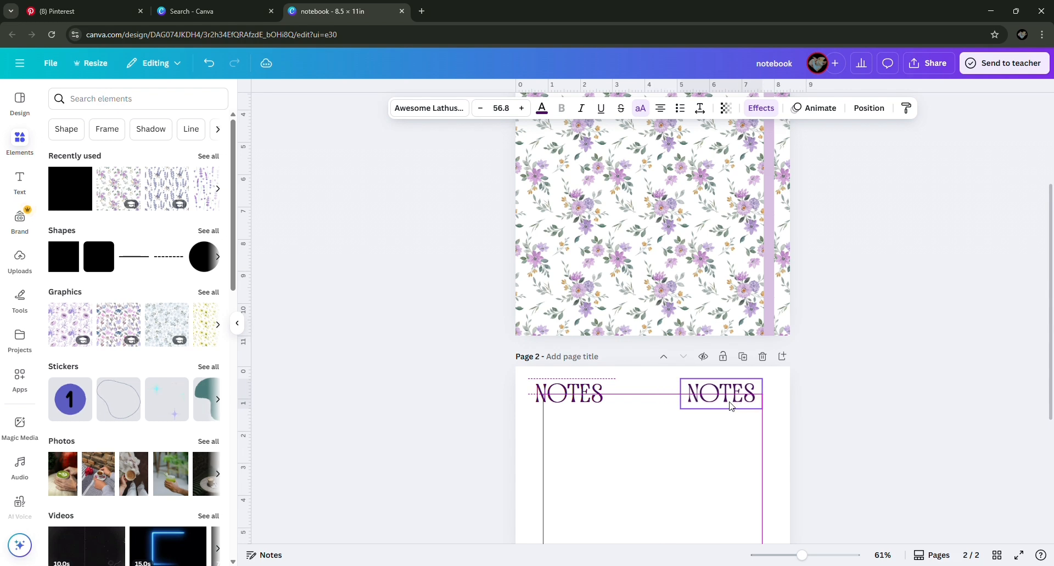
double_click(735, 407)
type("DATE")
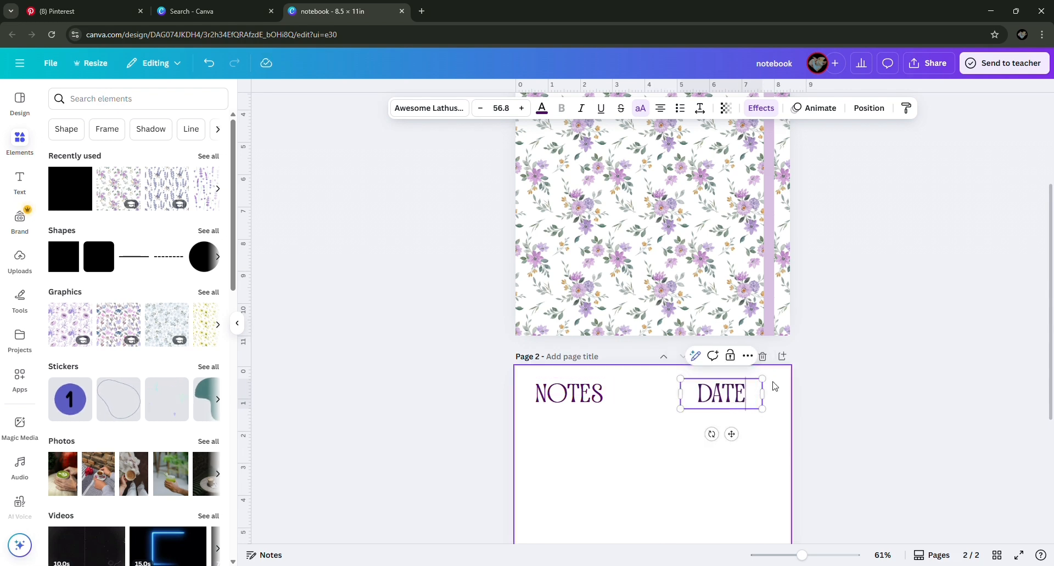
left_click_drag(763, 379, 733, 398)
left_click(672, 440)
left_click_drag(598, 406, 595, 401)
left_click(542, 438)
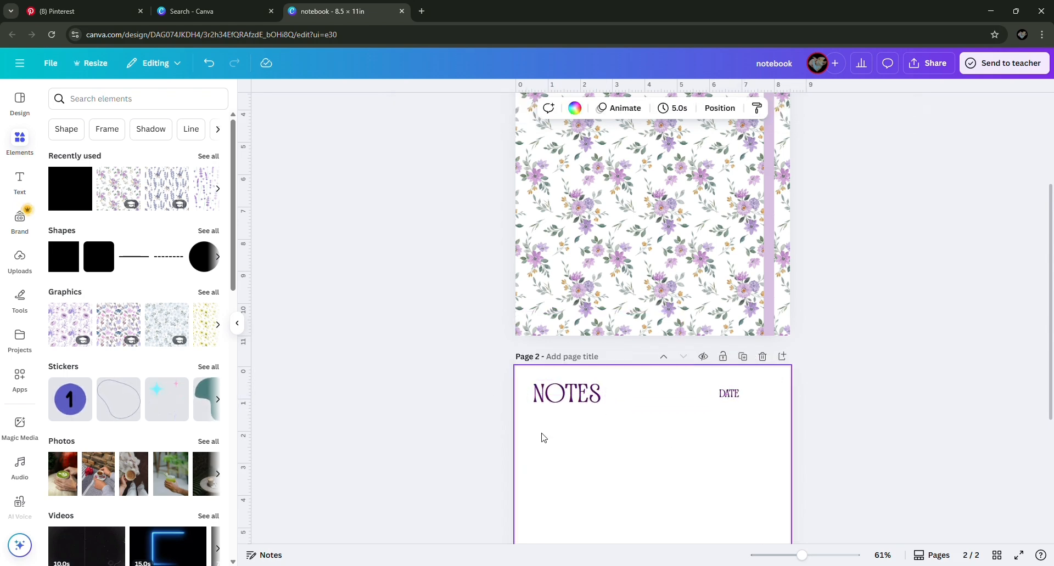
Search the elements for "line", add a plain solid line to page 2 and move it below the DATE label
left_click(740, 347)
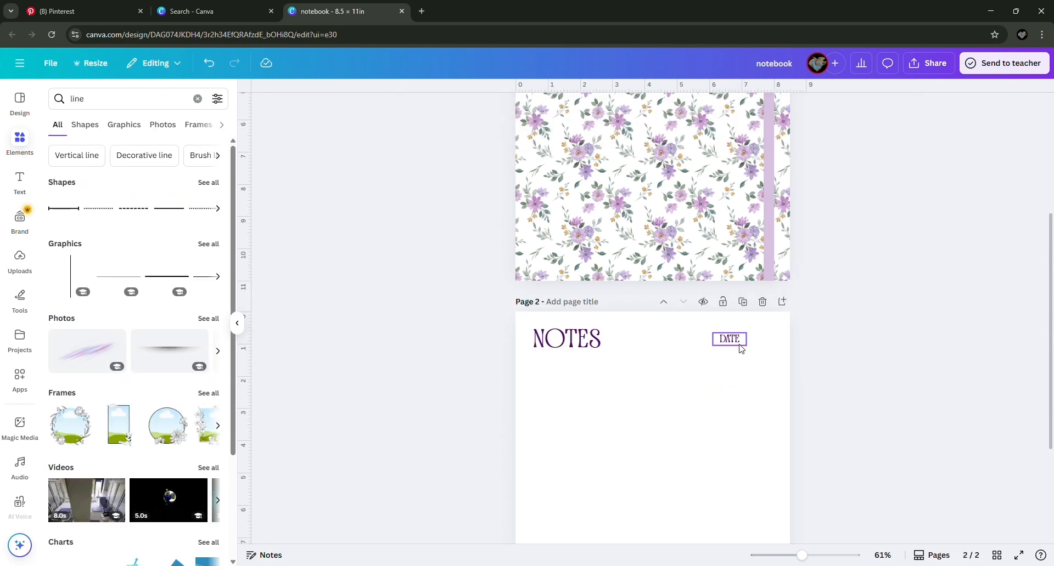
left_click(610, 360)
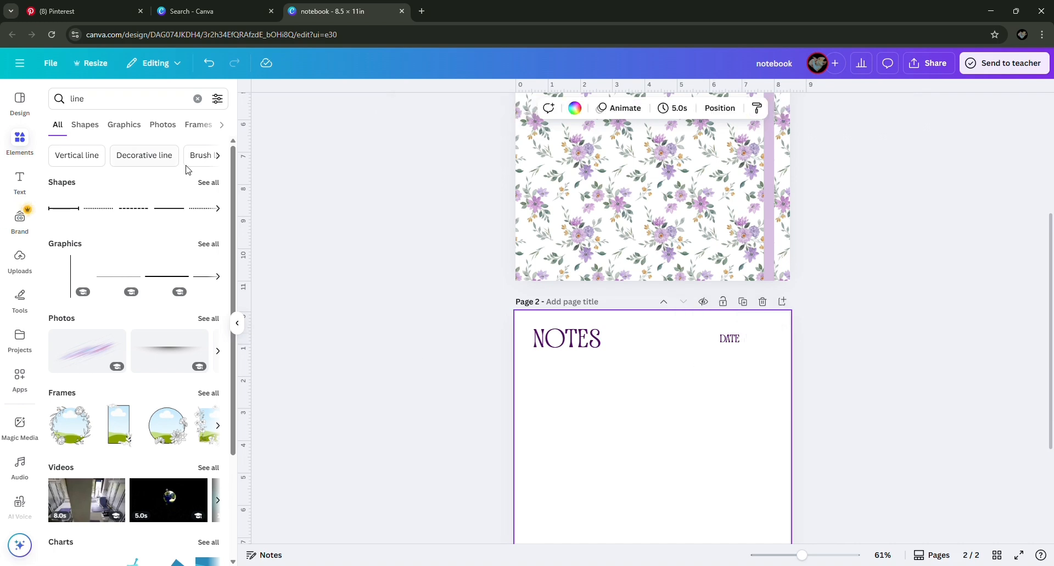
left_click(211, 186)
left_click(177, 185)
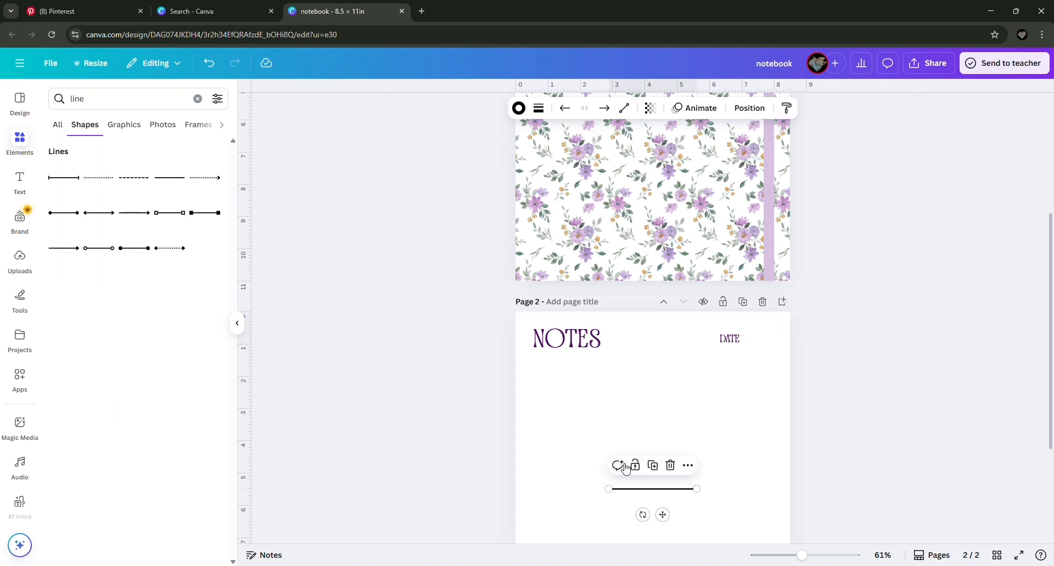
left_click_drag(651, 494, 701, 391)
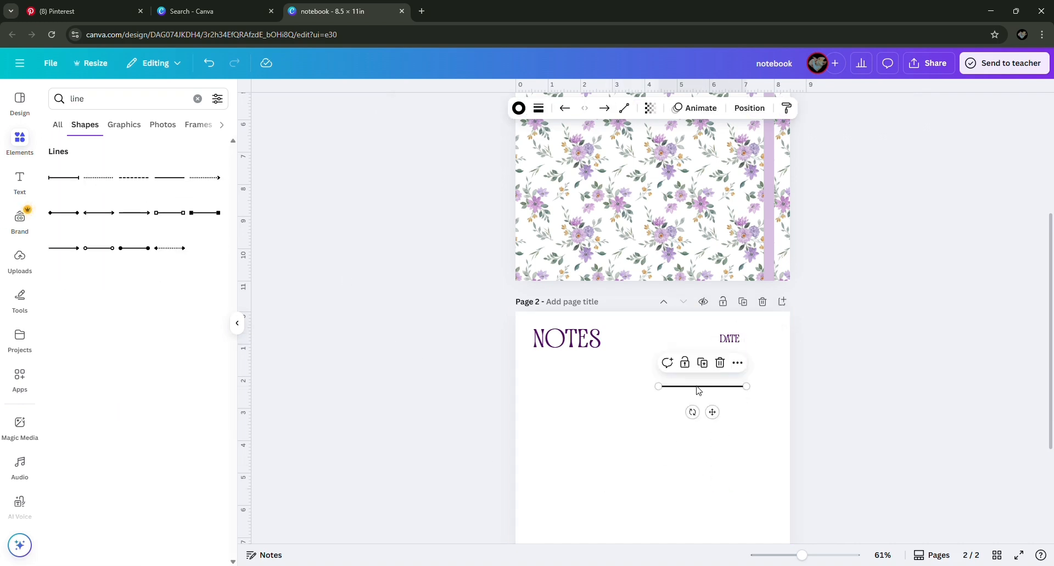
Reduce the line's stroke weight, shorten it and position it directly beneath the DATE label
left_click(519, 110)
left_click(537, 110)
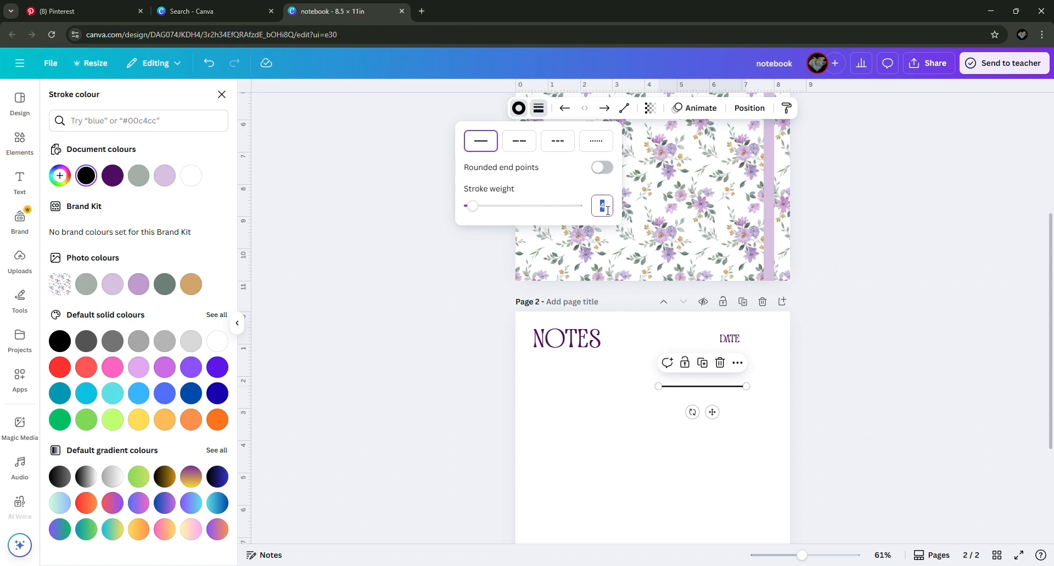
mouse_move(667, 391)
left_mouse_down()
mouse_move(699, 395)
mouse_move(764, 377)
left_mouse_up()
left_click(711, 381)
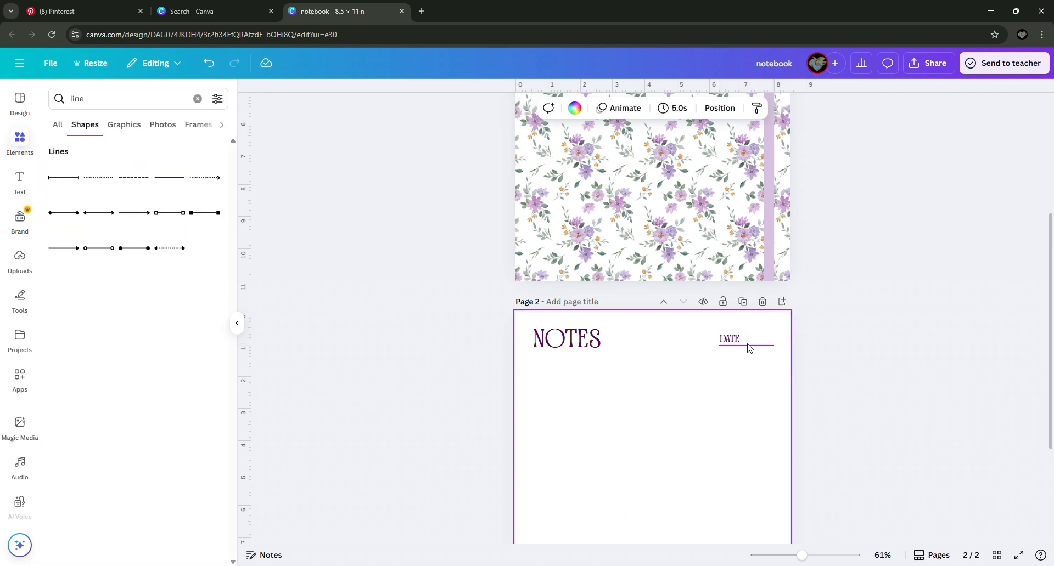
Lengthen the DATE underline toward the right margin and use a copy as a writing line spanning the page below the headings
left_click(749, 347)
mouse_move(782, 355)
left_mouse_down()
mouse_move(791, 353)
mouse_move(563, 375)
mouse_move(781, 368)
left_mouse_up()
left_click(710, 382)
left_click(752, 346)
left_click(754, 327)
left_click(658, 344)
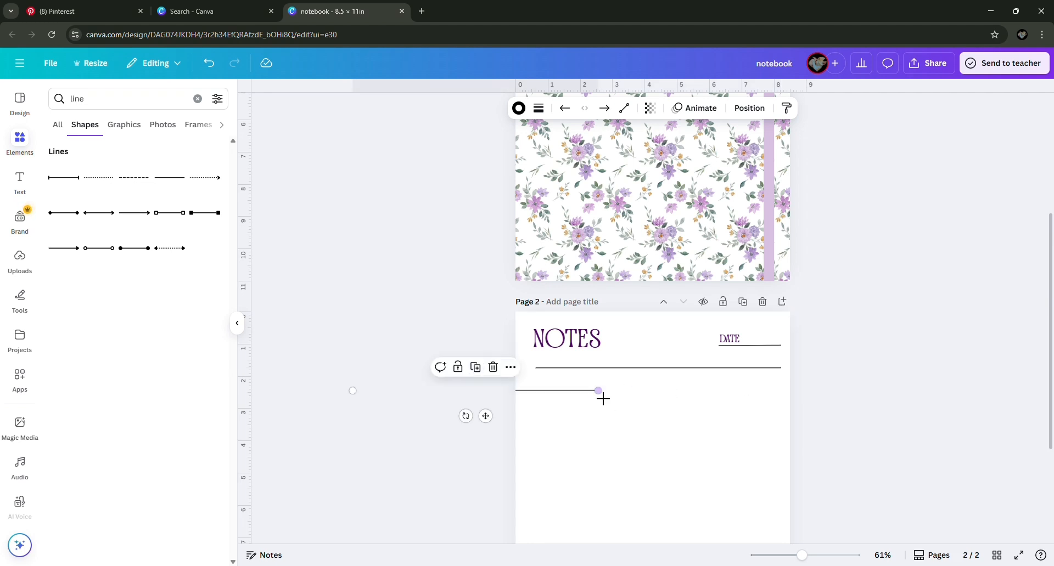
Place a second writing line just below the first and keep duplicating it at equal spacing down to the bottom of page 2
left_click_drag(602, 398, 767, 389)
left_click(659, 359)
left_click(658, 372)
left_click(659, 386)
left_click(661, 401)
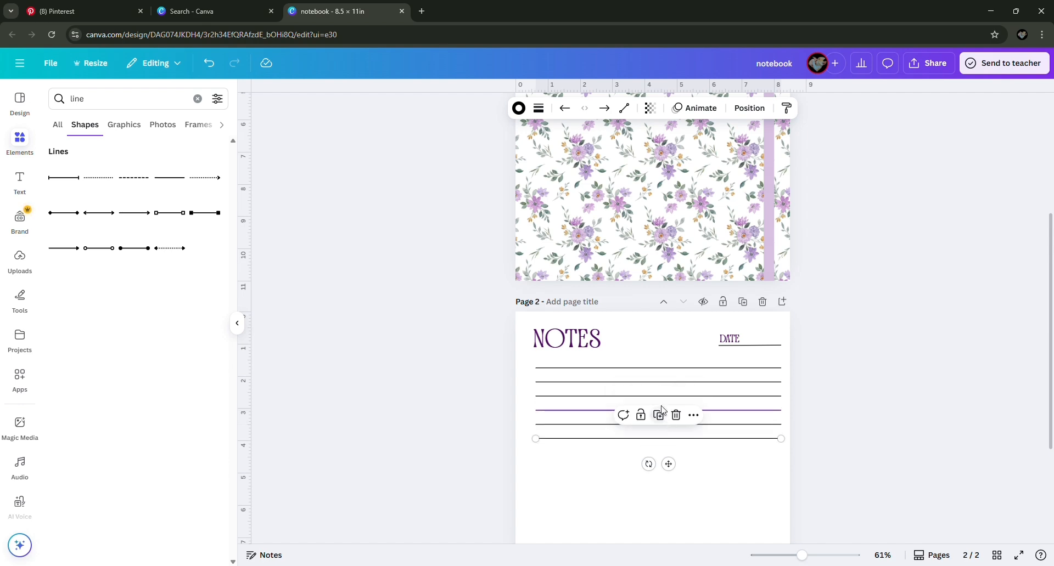
left_click(660, 415)
left_click(660, 430)
left_click(660, 443)
scroll(662, 445, "down", 3)
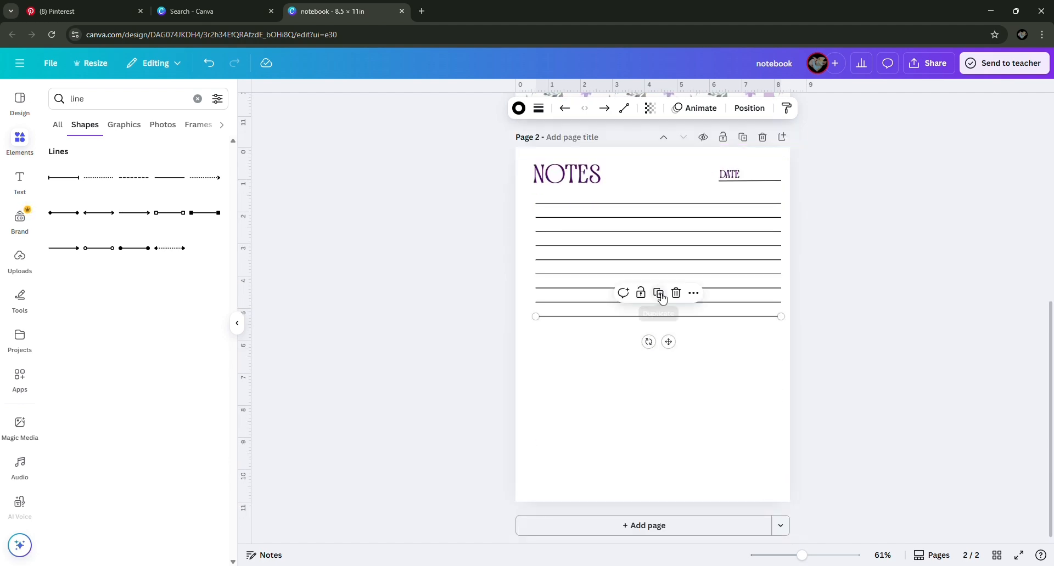
left_click(659, 296)
left_click(660, 312)
left_click(660, 325)
left_click(661, 340)
left_click(661, 354)
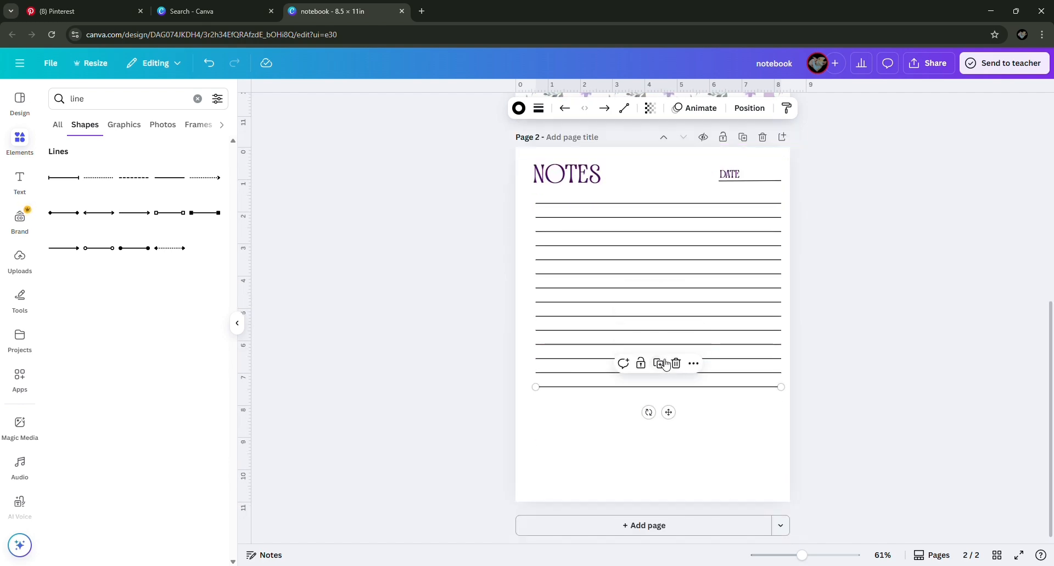
left_click(664, 364)
left_click(661, 378)
left_click(661, 392)
left_click(661, 406)
left_click(661, 421)
left_click(661, 435)
left_click(662, 449)
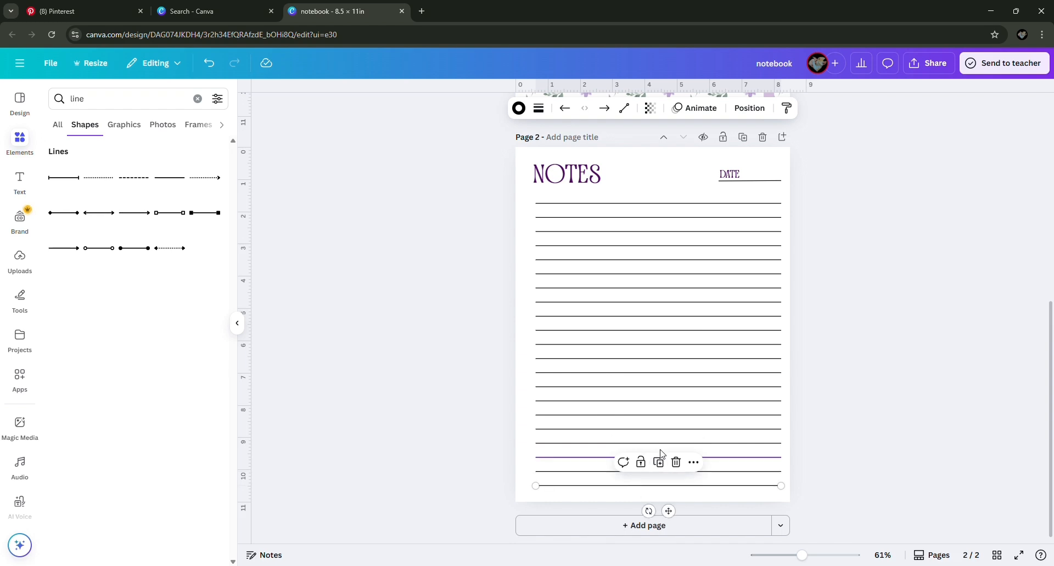
Delete the lowest writing line to leave a bottom margin on page 2
left_click(674, 464)
scroll(842, 470, "up", 2)
scroll(715, 395, "down", 2)
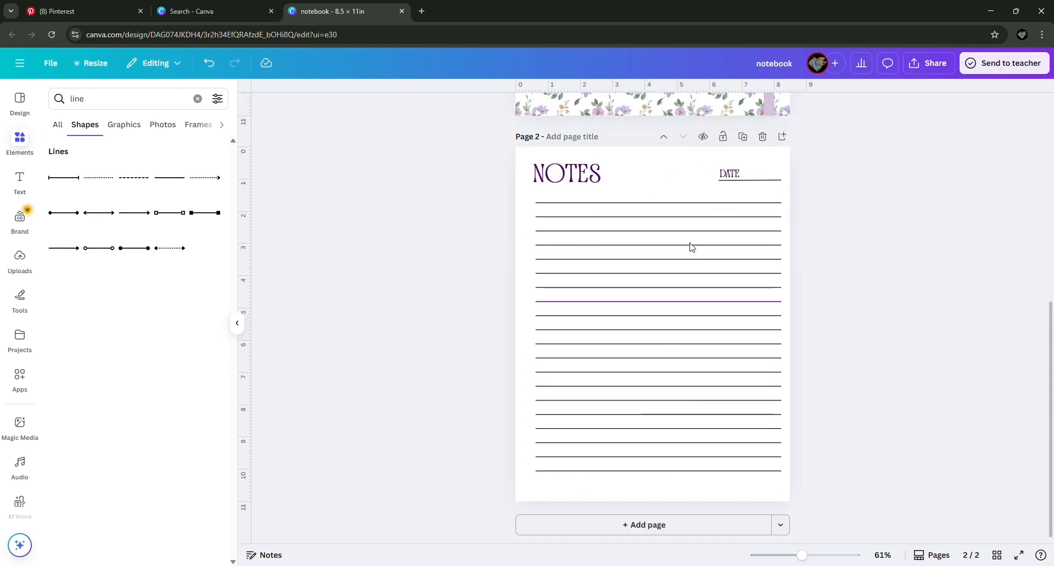
Duplicate the lined NOTES page repeatedly until the notebook has 10 pages including the cover
left_click(746, 141)
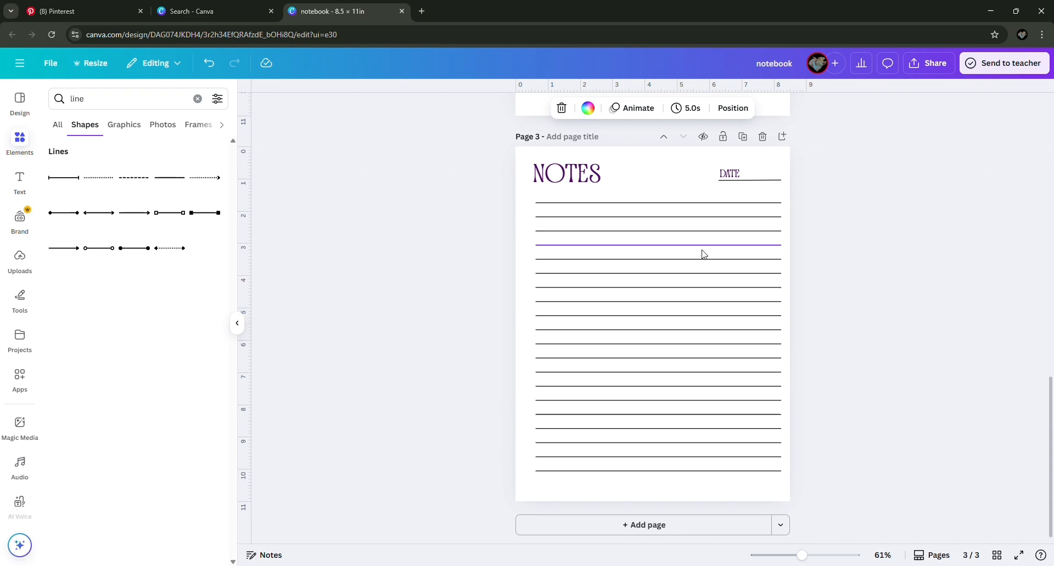
left_click(744, 138)
left_click(745, 140)
left_click(744, 138)
left_click(744, 138)
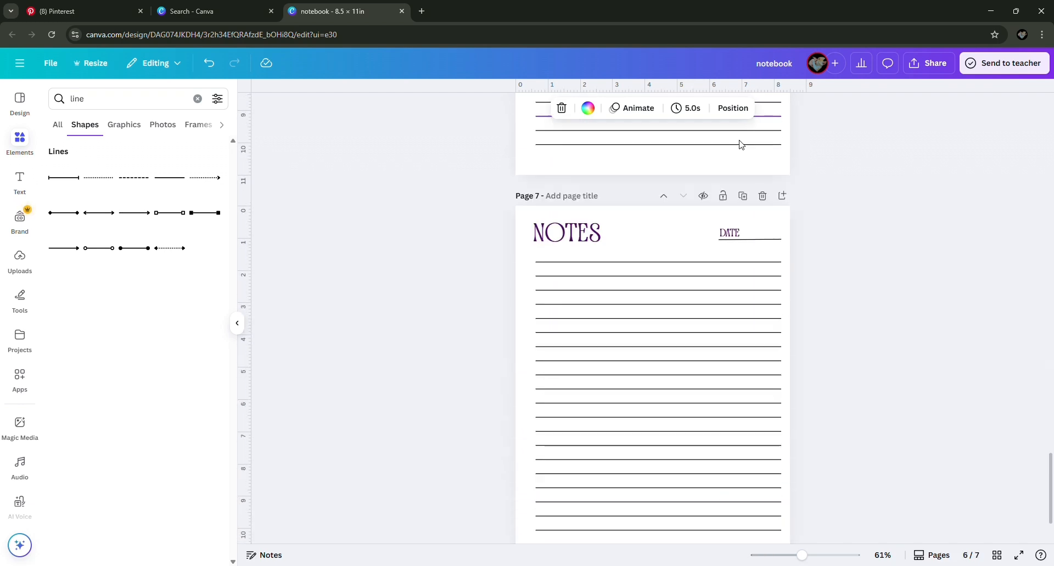
left_click(744, 139)
left_click(238, 327)
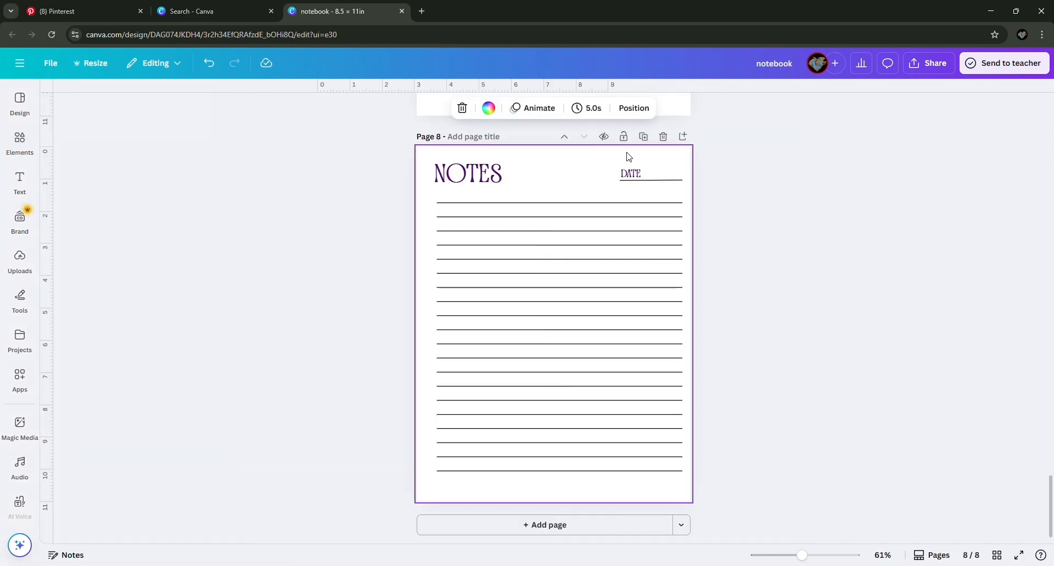
left_click(643, 137)
left_click(643, 137)
Check the duplicated NOTES pages and display the whole notebook as a page grid
scroll(616, 466, "up", 5)
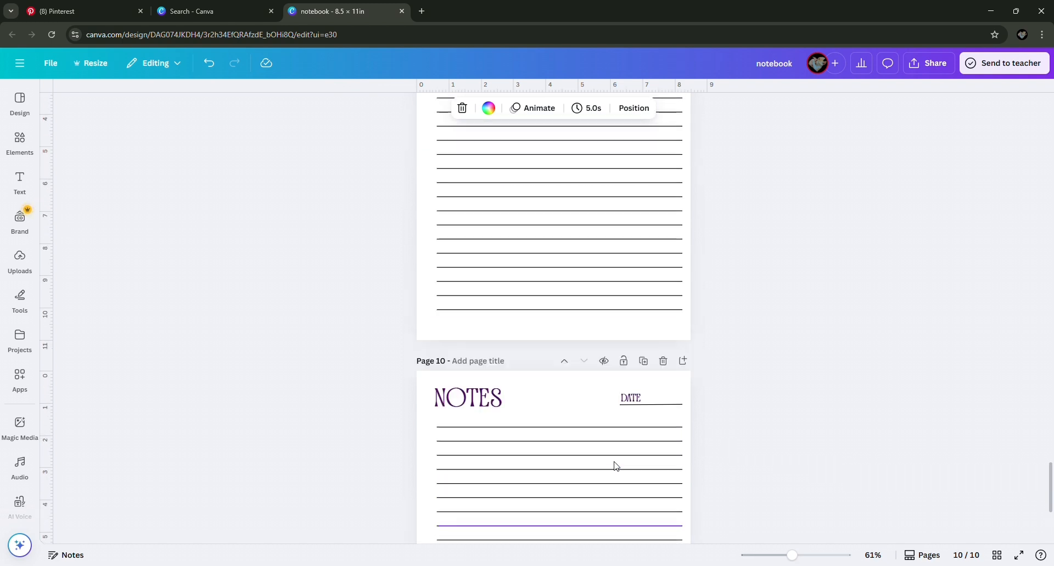
scroll(600, 428, "down", 5)
scroll(601, 427, "up", 15)
scroll(601, 427, "up", 3)
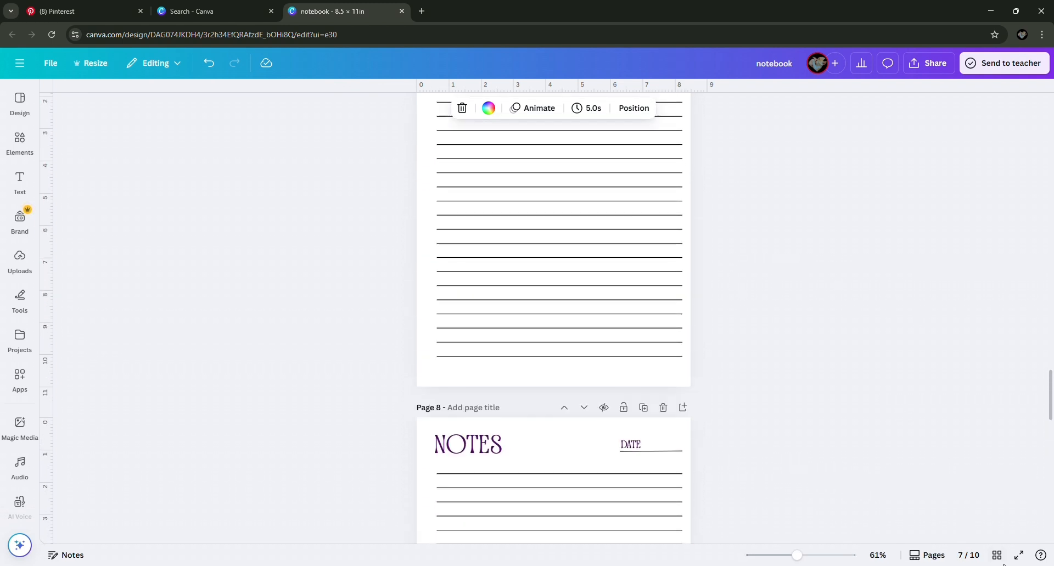
left_click(997, 555)
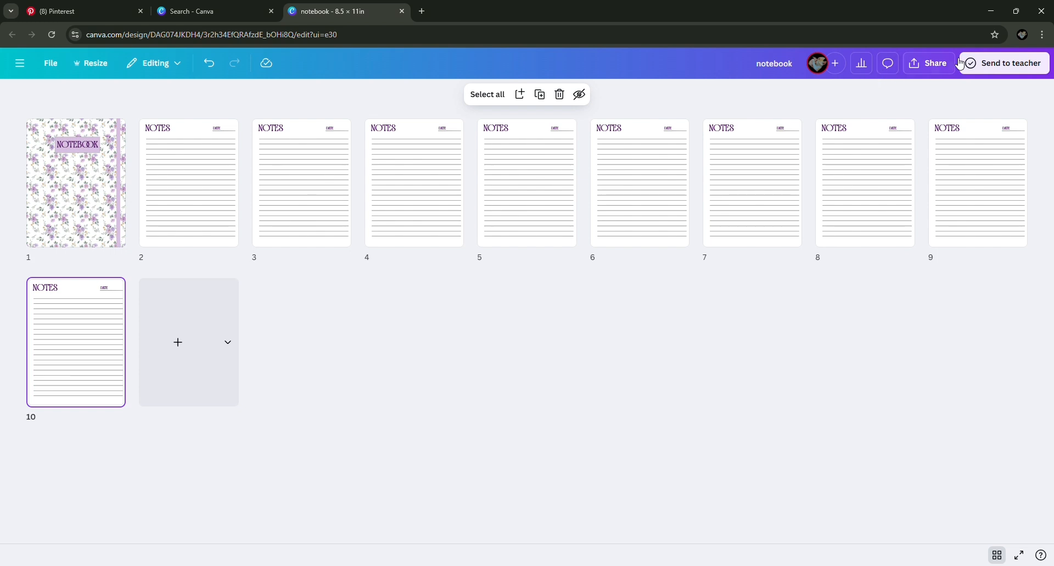
Download all 10 notebook pages as a PDF Standard file
left_click(935, 60)
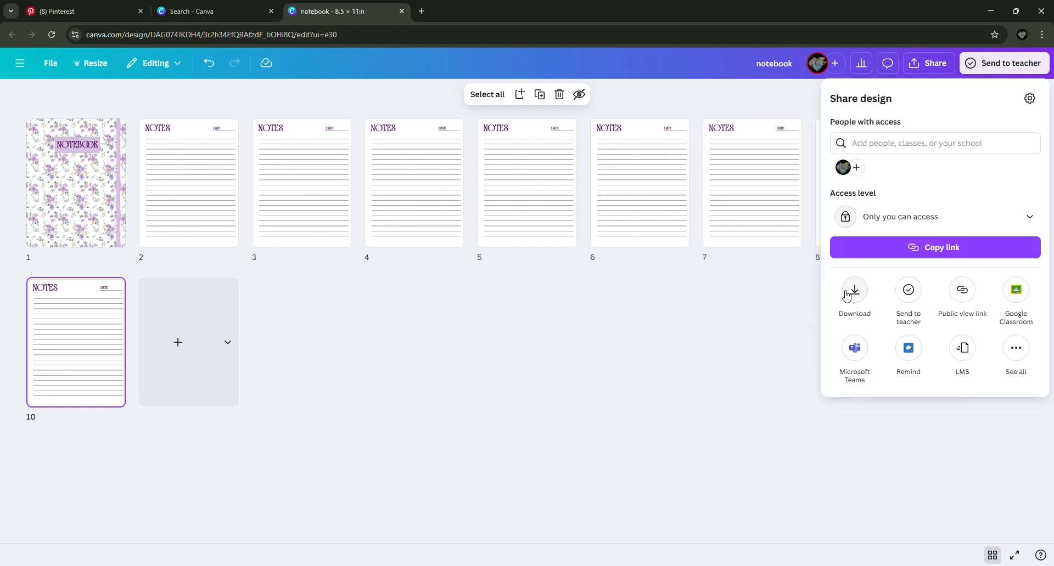
left_click(863, 305)
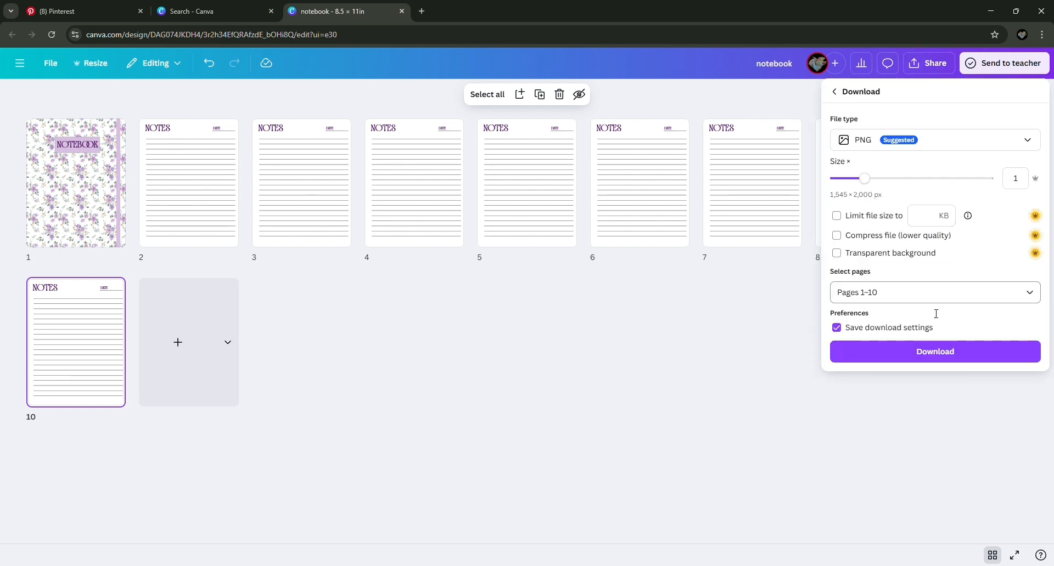
left_click(882, 147)
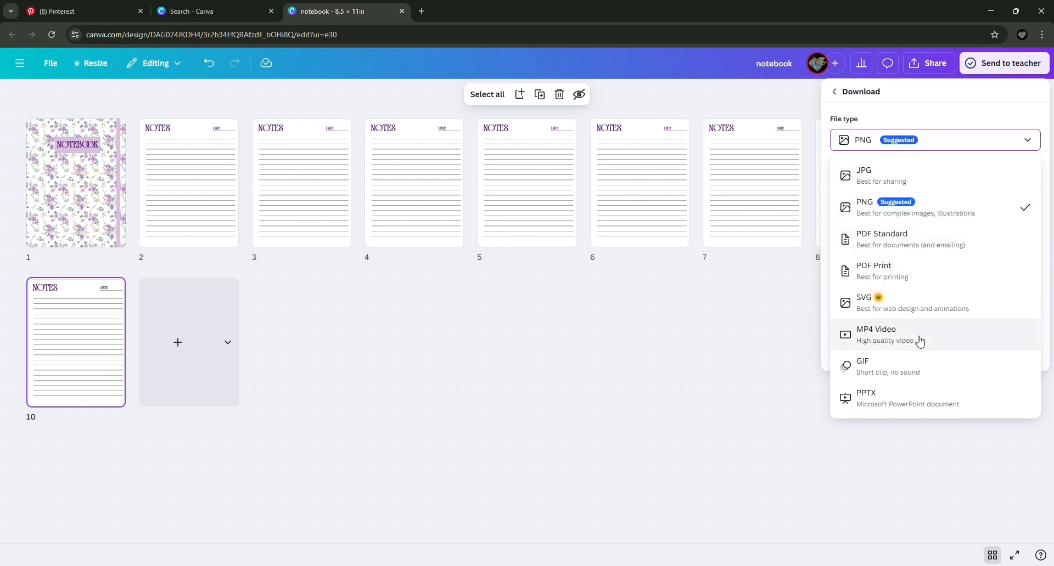
left_click(912, 244)
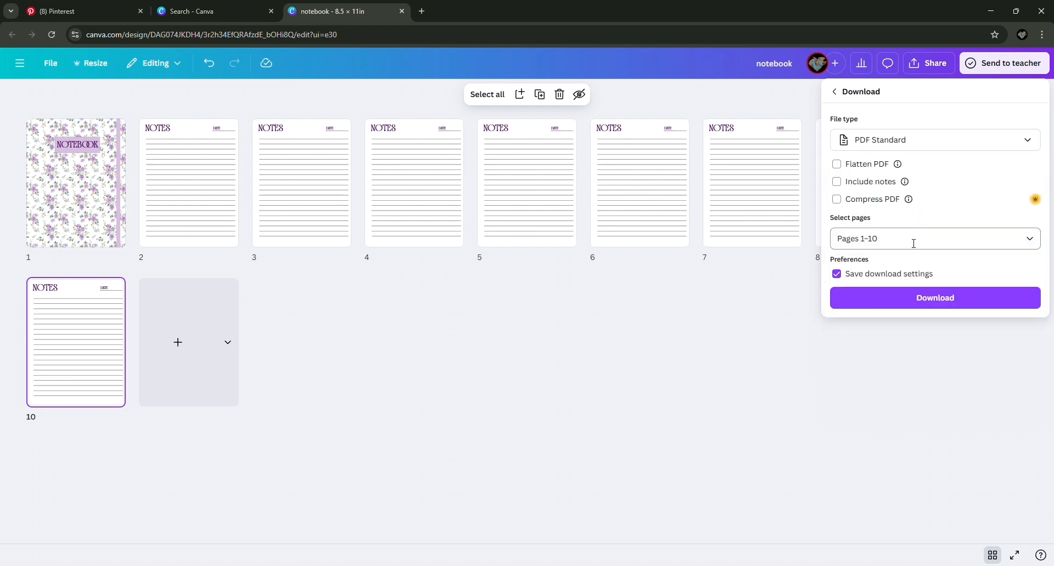
left_click(919, 299)
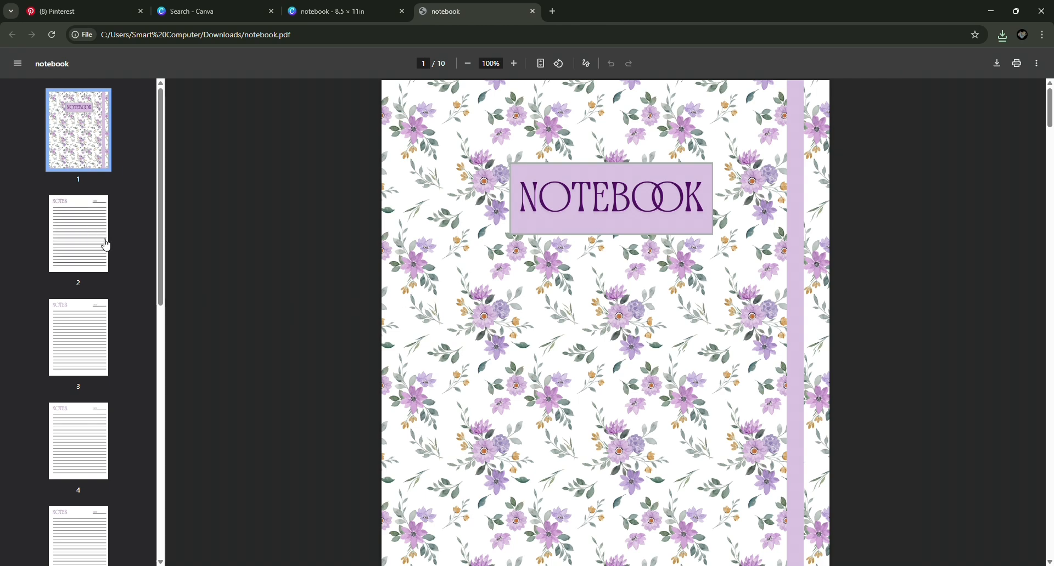
Review the downloaded notebook.pdf from the cover through the last NOTES page, checking the cover design and lined pages
scroll(480, 246, "down", 1)
scroll(480, 245, "down", 7)
scroll(584, 281, "down", 18)
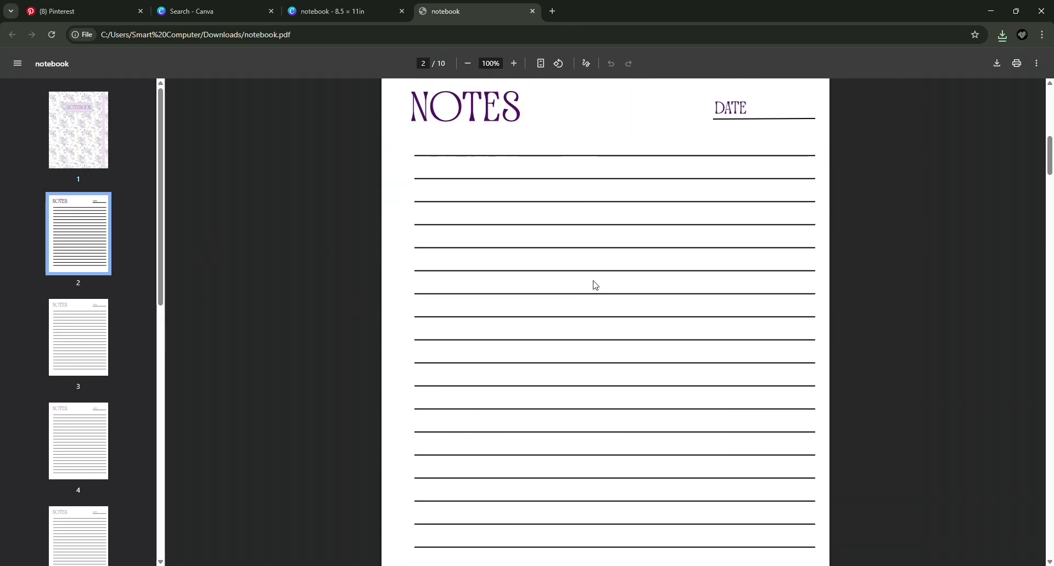
scroll(594, 284, "down", 14)
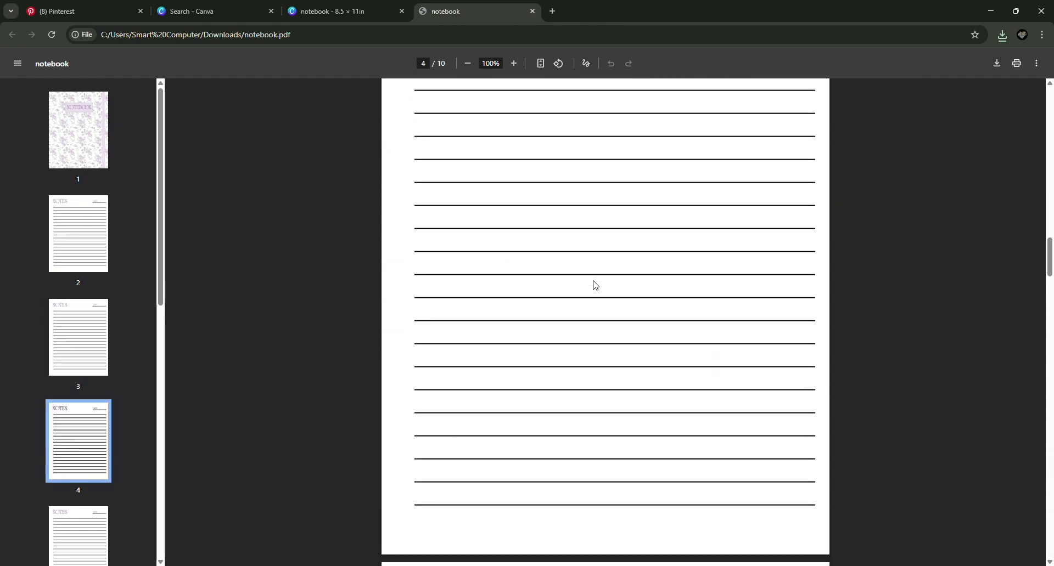
scroll(594, 284, "down", 5, "ctrl")
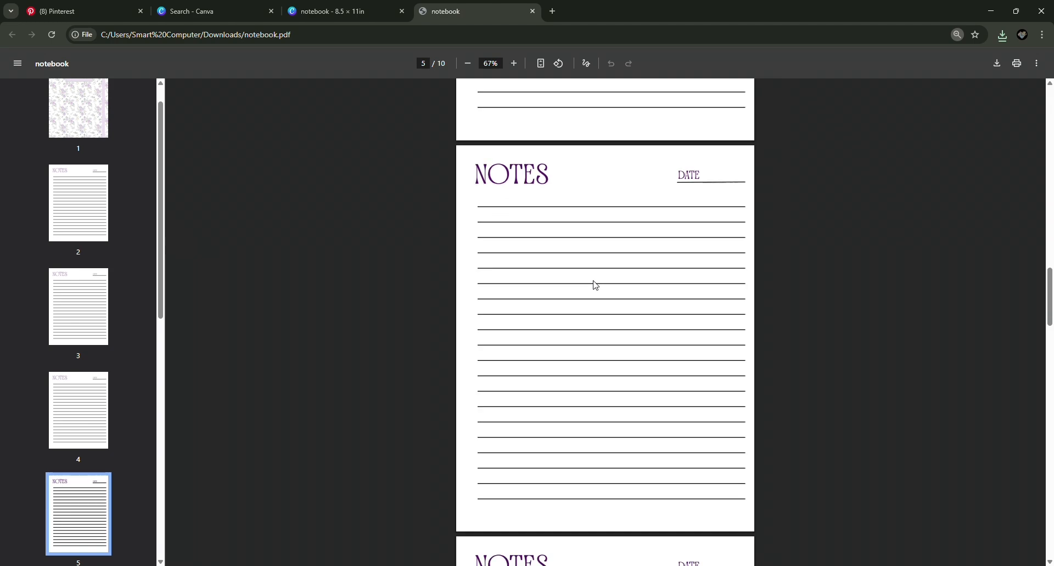
scroll(594, 284, "up", 14)
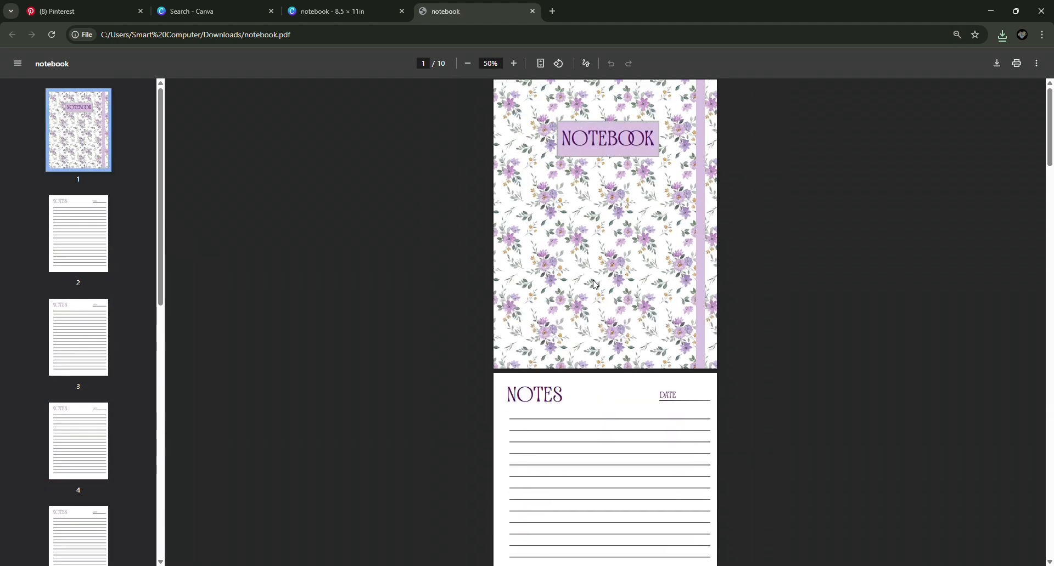
scroll(595, 284, "down", 10)
scroll(595, 284, "down", 20)
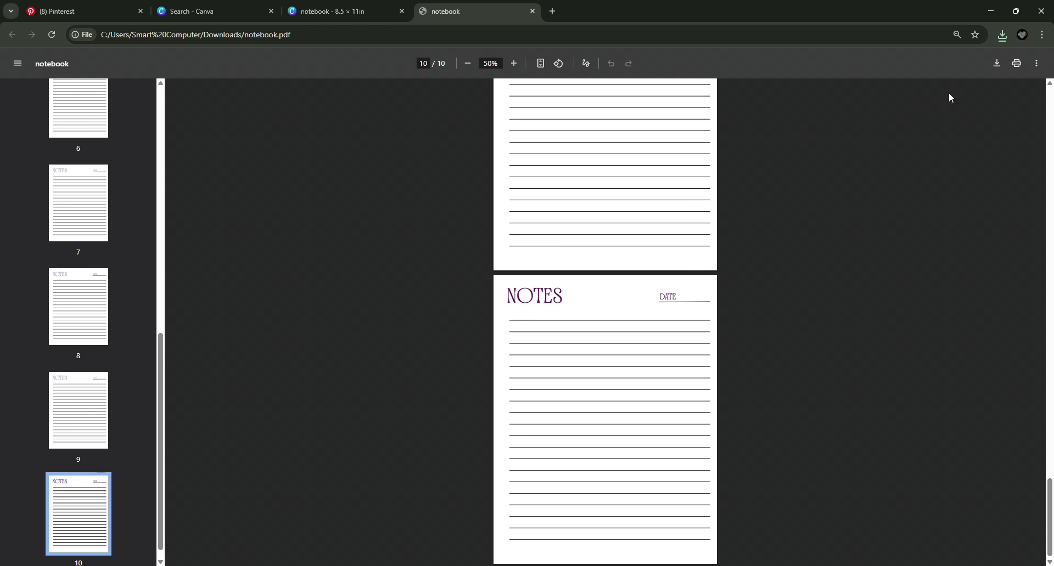
Return to the notebook design in Canva, leave the page grid and look back through the pages towards the cover
left_click(354, 15)
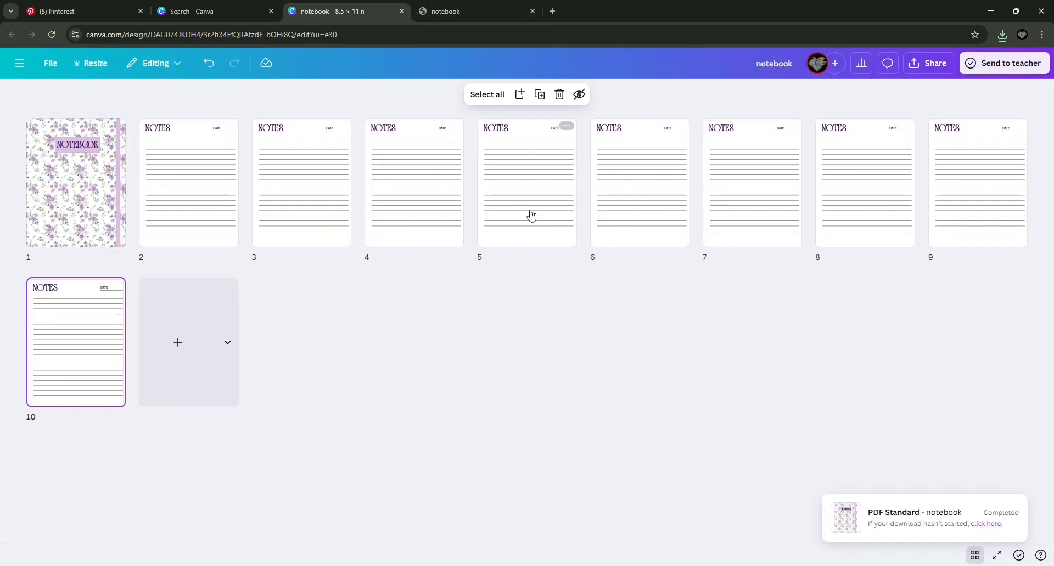
left_click(973, 559)
scroll(508, 310, "up", 15)
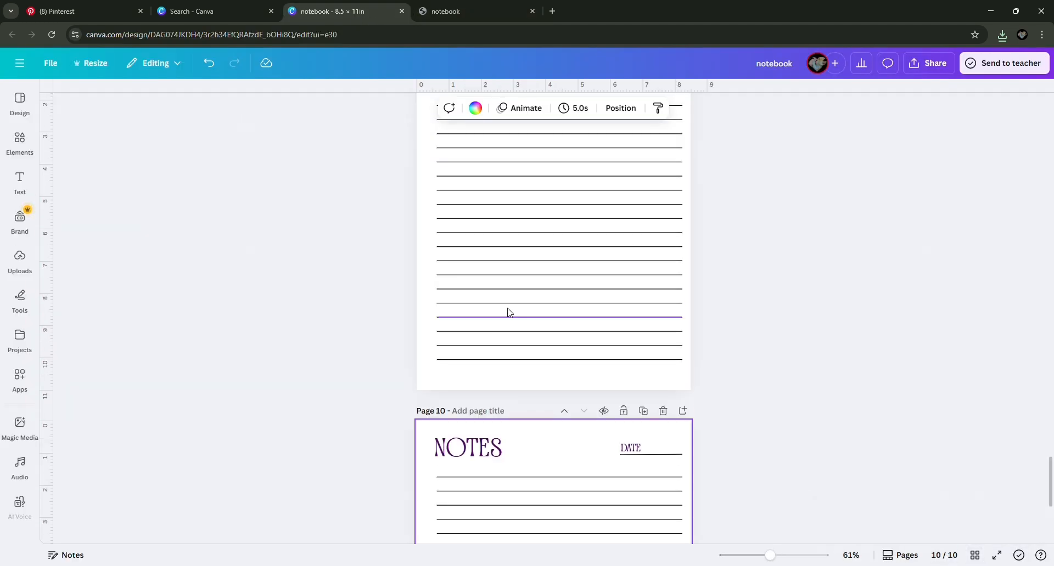
scroll(507, 310, "up", 20)
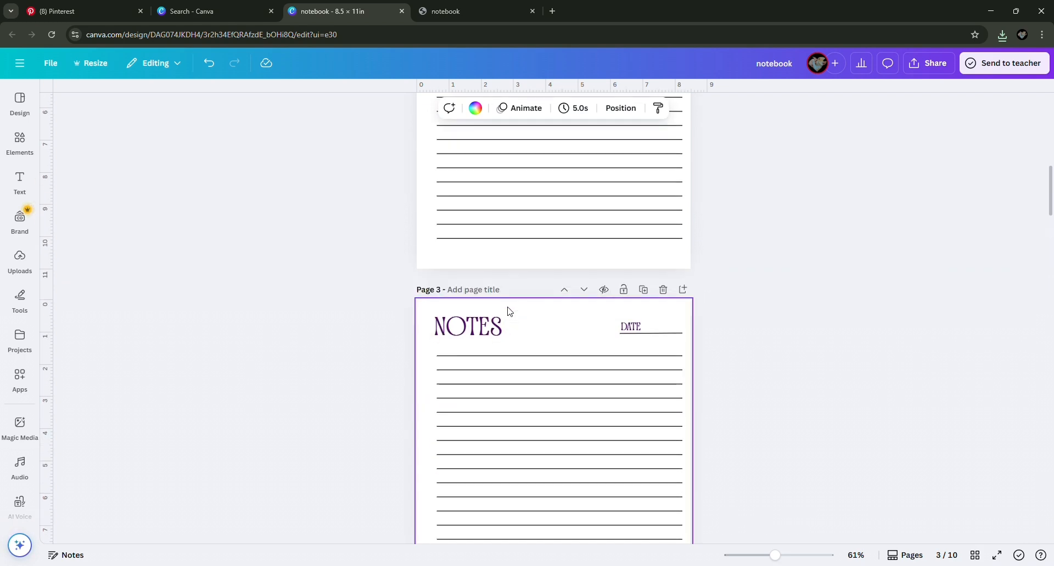